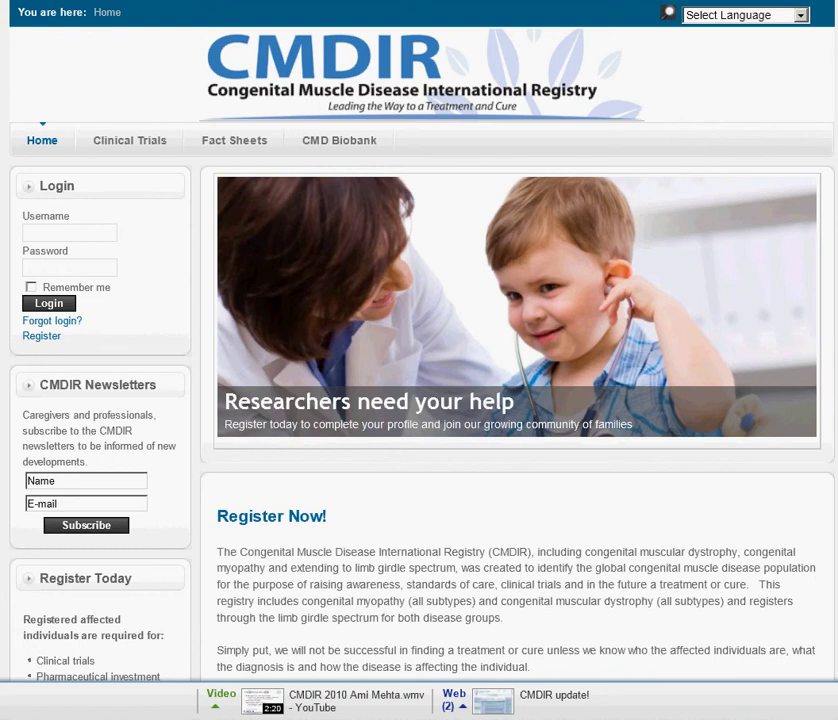
Translate the registry's home page into Spanish with the site's language selector
click(804, 16)
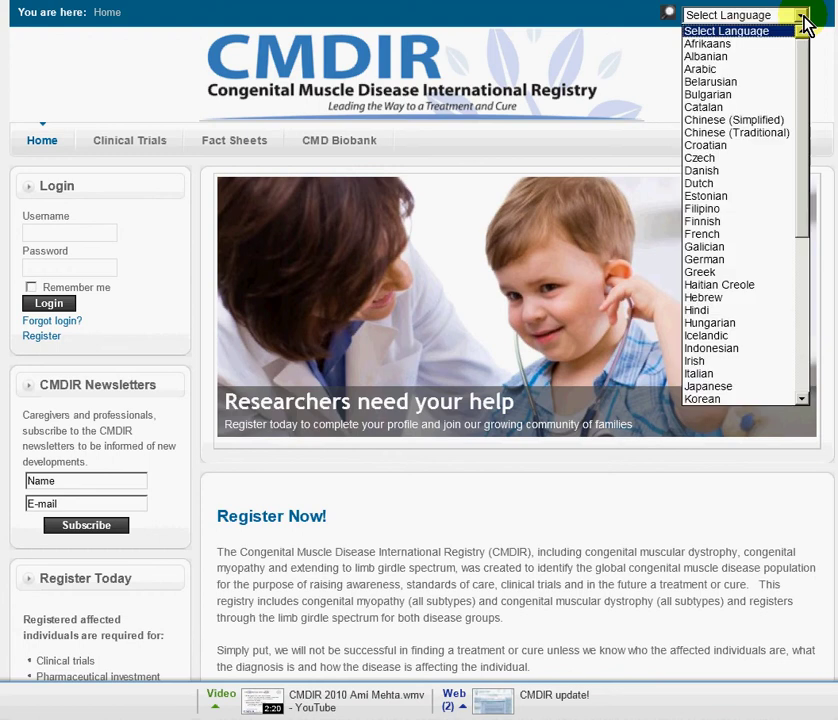
drag(801, 95, 799, 237)
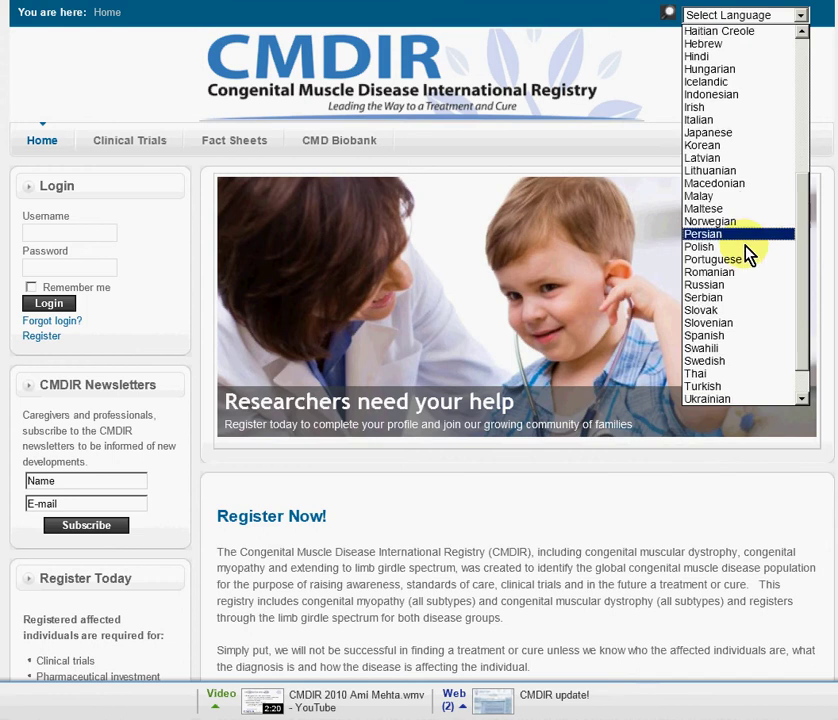
click(737, 341)
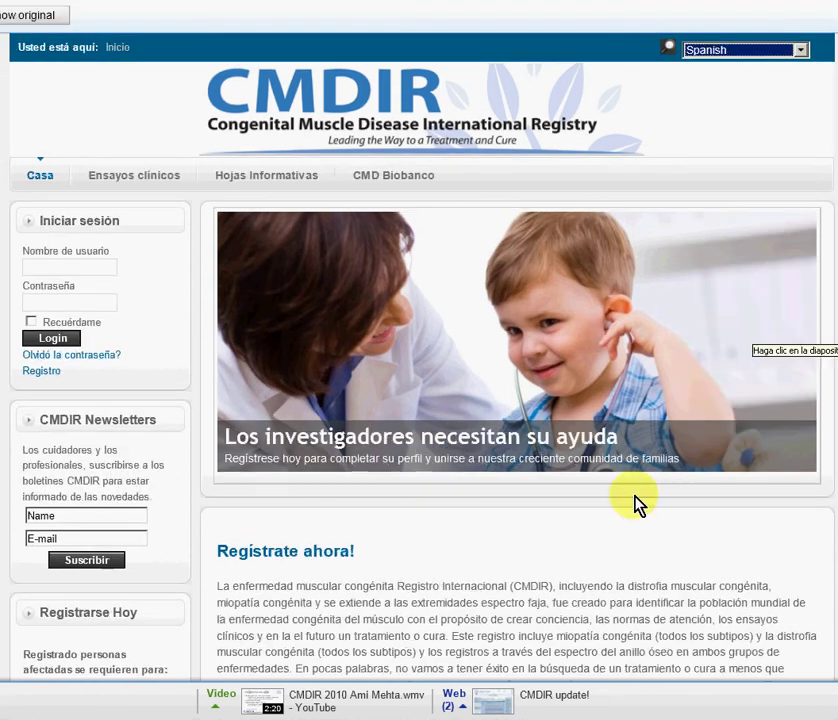
mouse_move(638, 574)
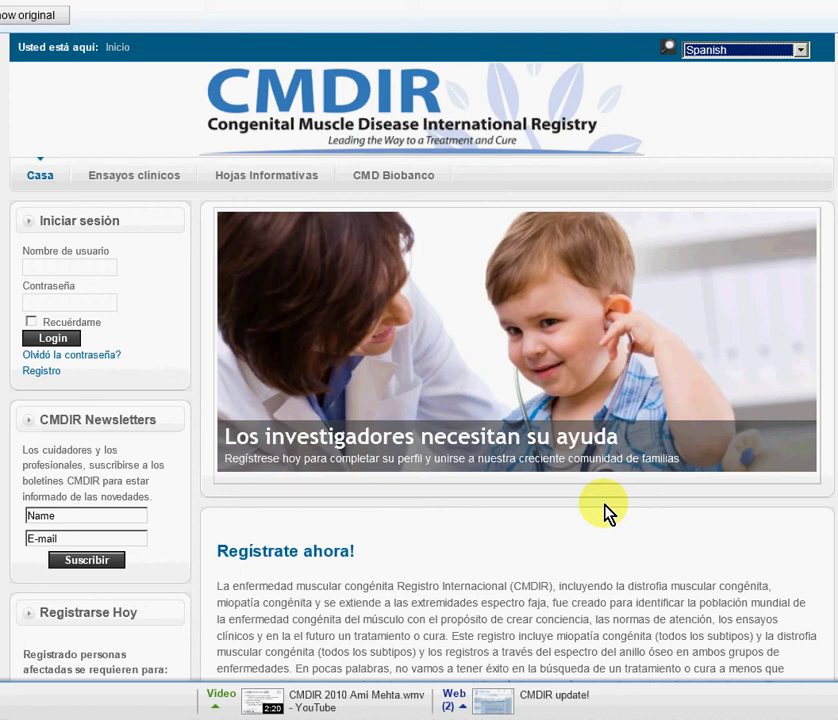
mouse_move(695, 604)
Switch the home page's display language back to English
click(800, 50)
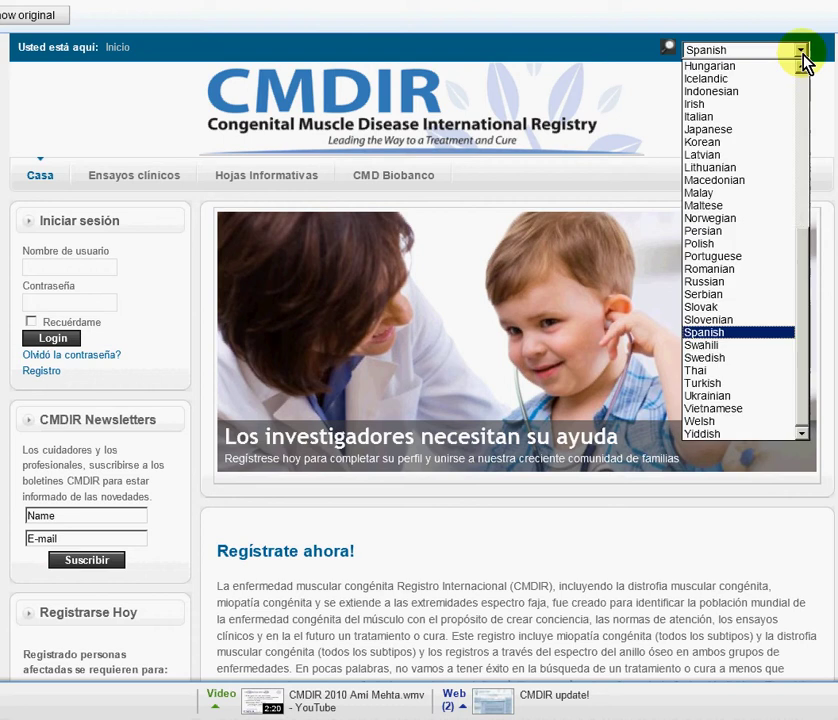
drag(805, 248, 766, 78)
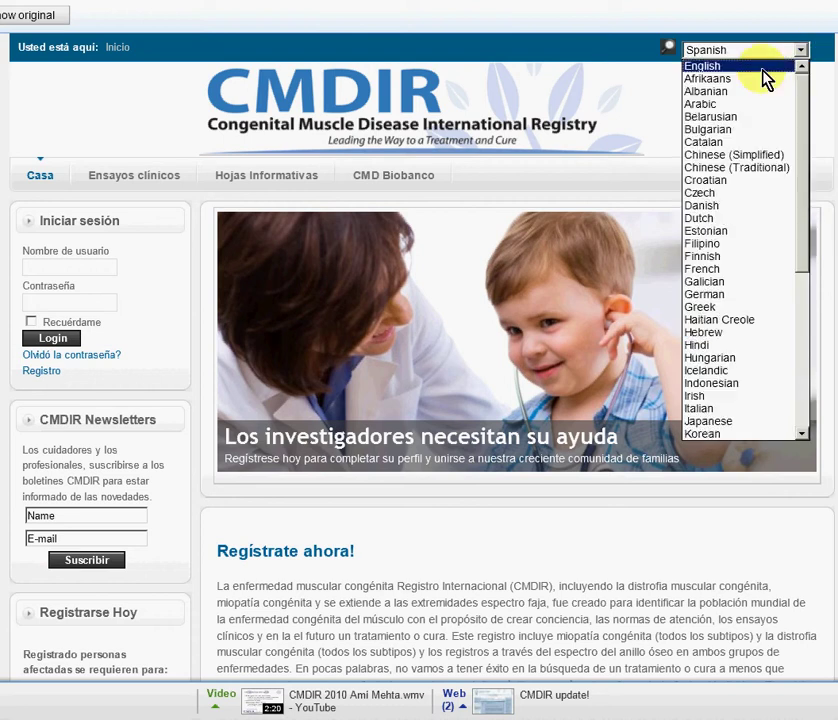
click(762, 67)
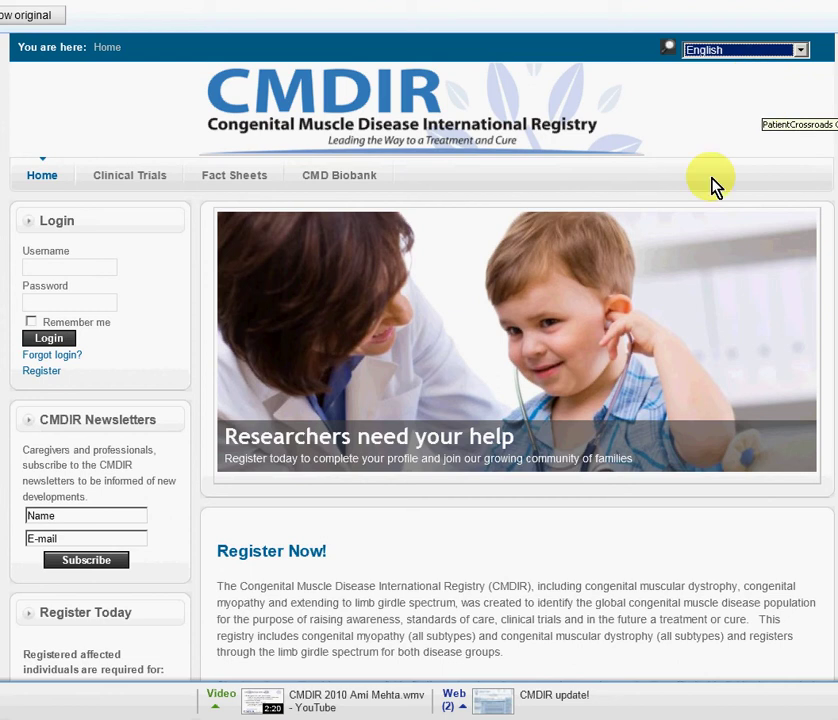
Skim the home page from the registration introduction through the disease subtypes to the sponsors, and return to its beginning
scroll(707, 236, down, 3)
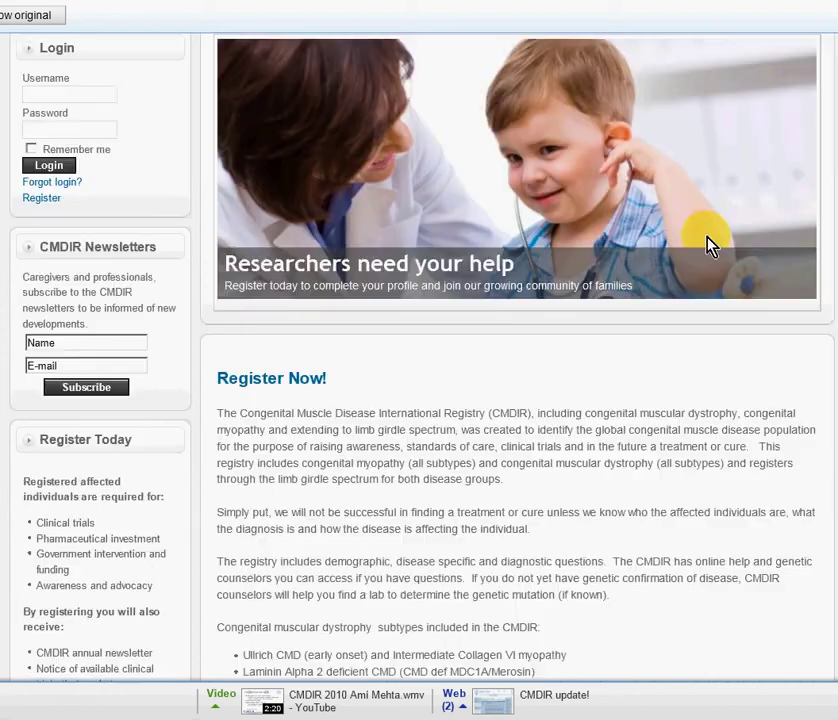
scroll(707, 245, down, 4)
scroll(668, 432, down, 2)
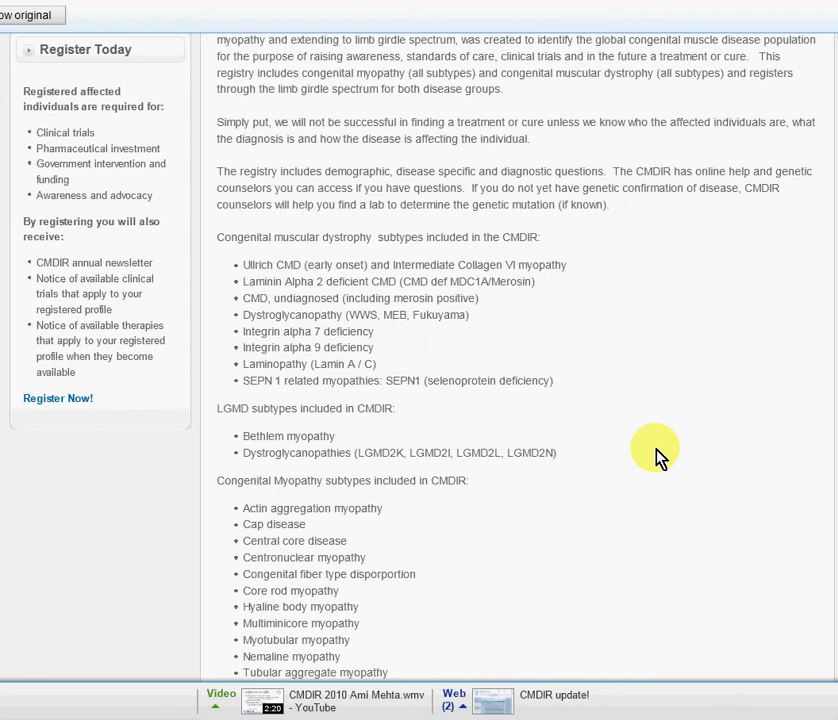
scroll(657, 455, down, 3)
scroll(657, 455, down, 6)
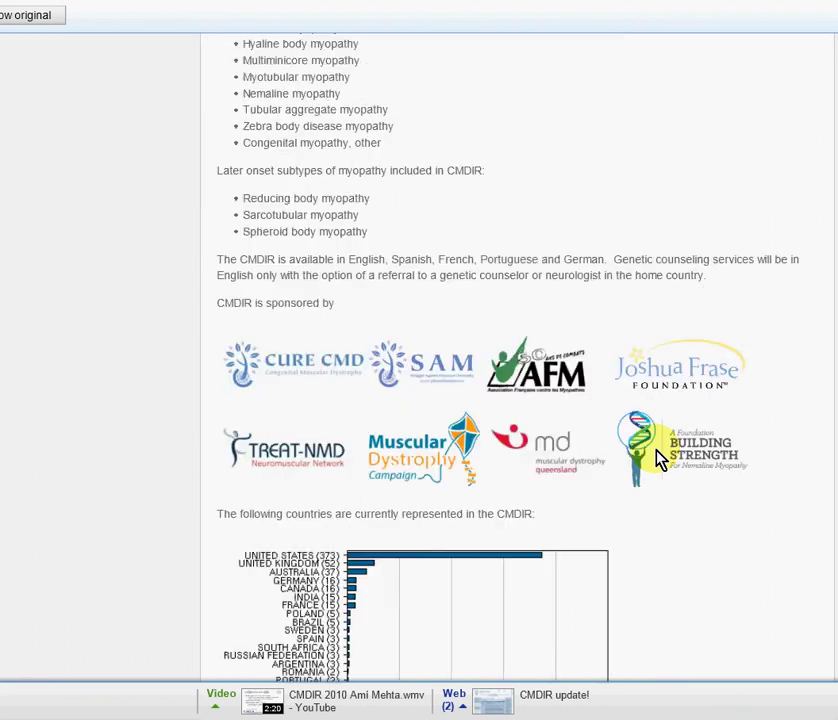
scroll(657, 458, down, 2)
scroll(657, 455, up, 6)
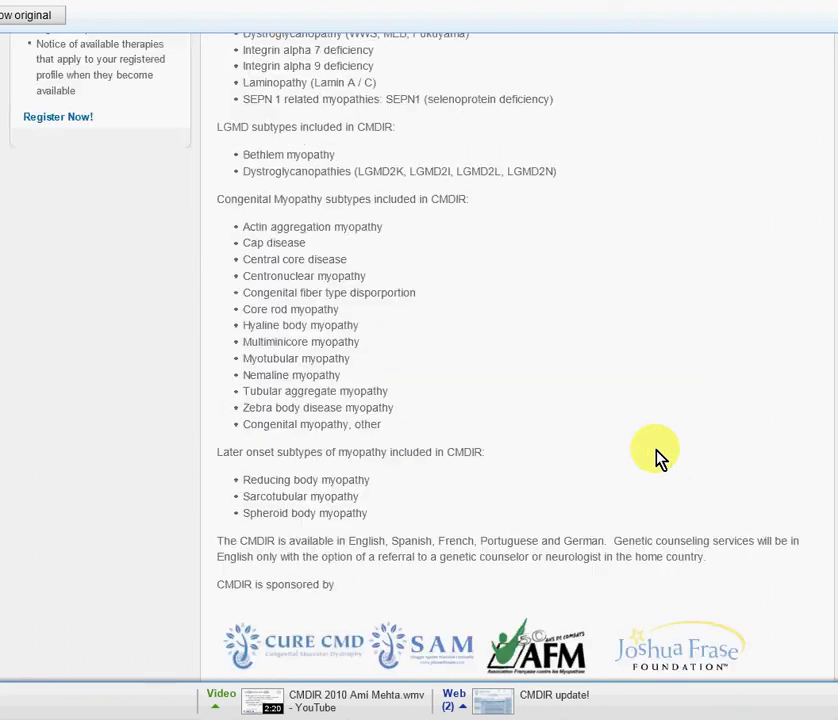
scroll(657, 455, up, 15)
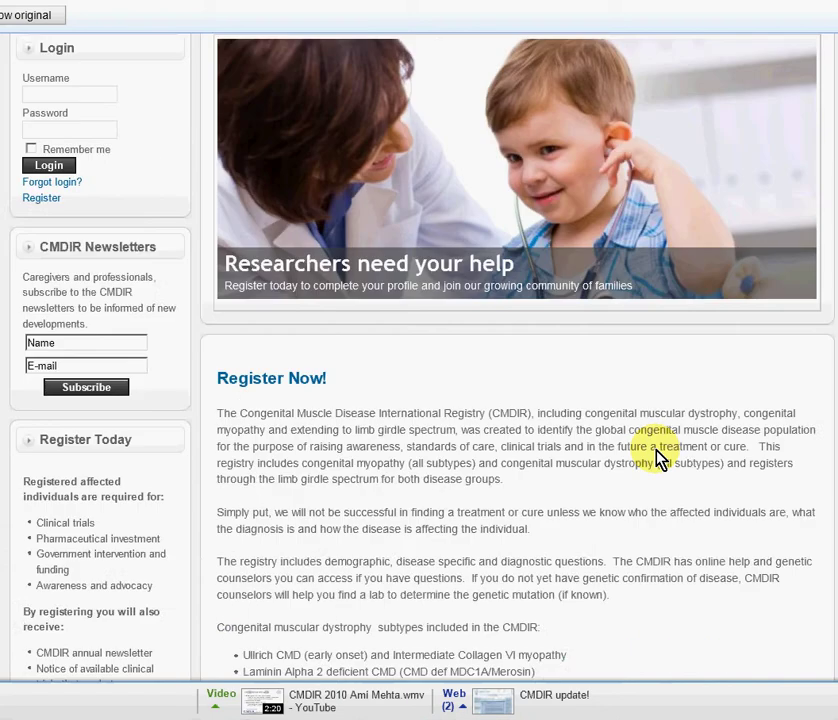
scroll(657, 458, up, 3)
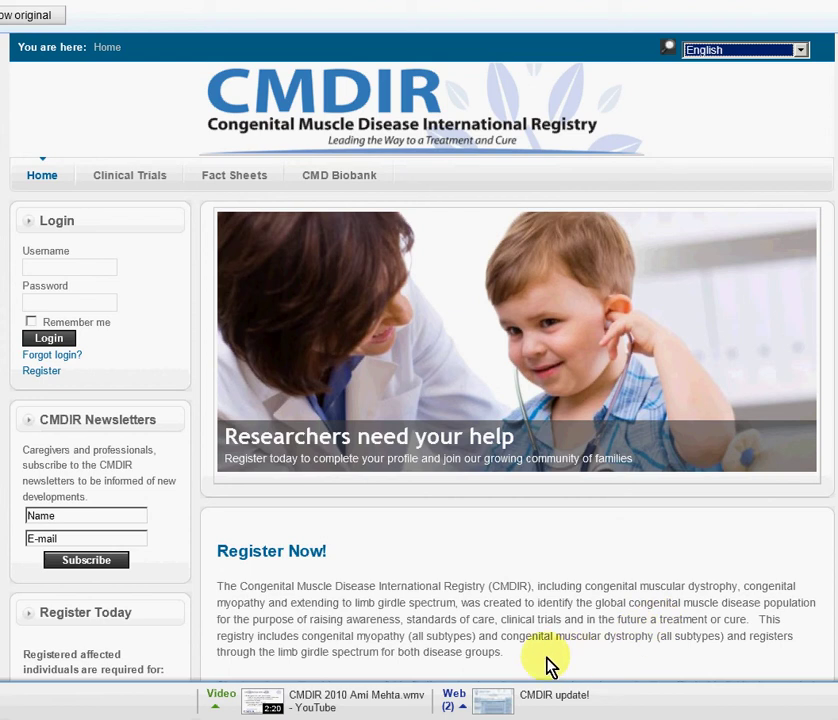
Review the disease subtypes included in the CMDIR, its available languages and the sponsor organizations on the home page
scroll(550, 665, down, 3)
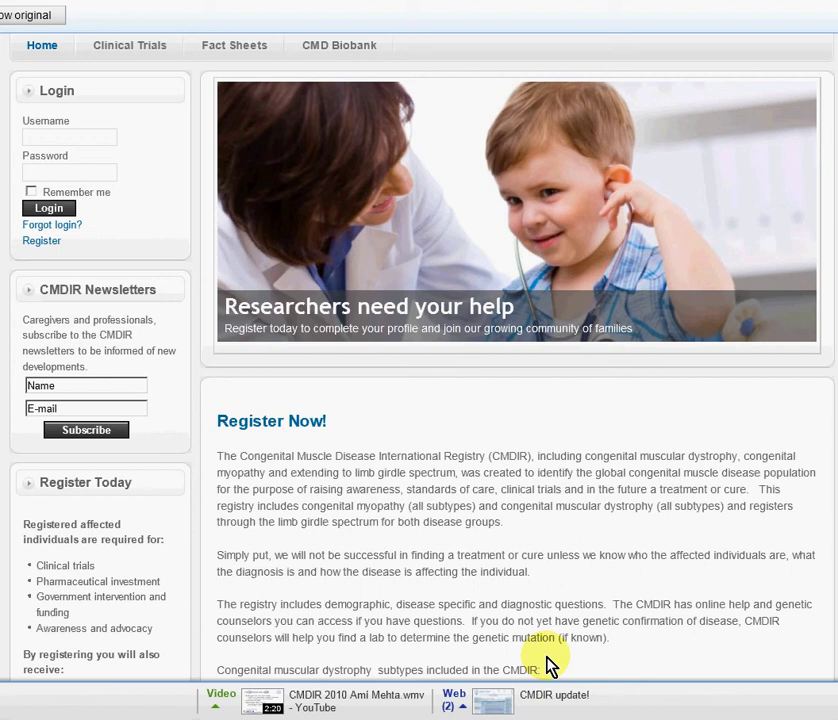
scroll(550, 665, down, 3)
scroll(550, 665, down, 9)
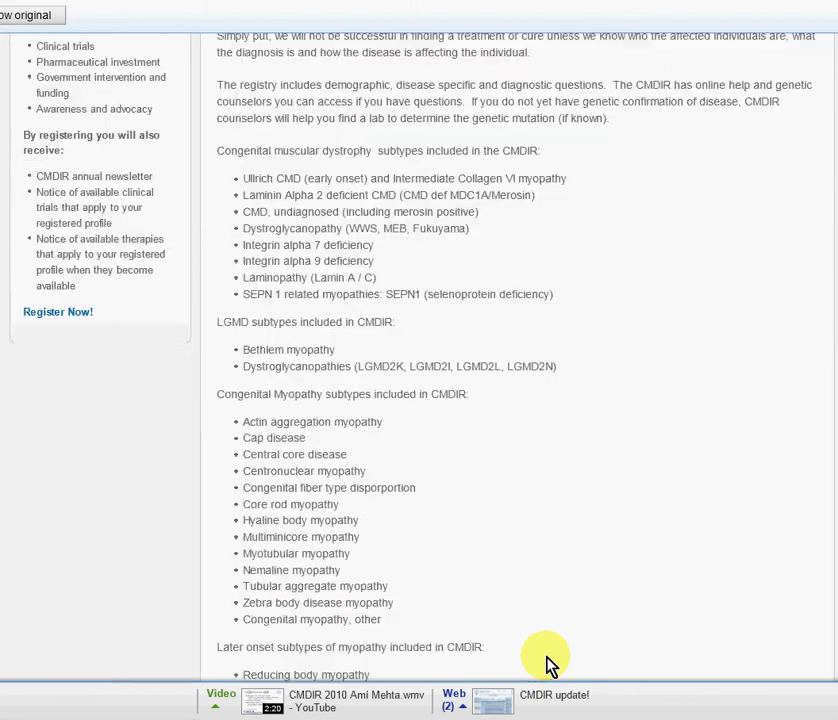
scroll(550, 665, down, 3)
scroll(550, 665, down, 3)
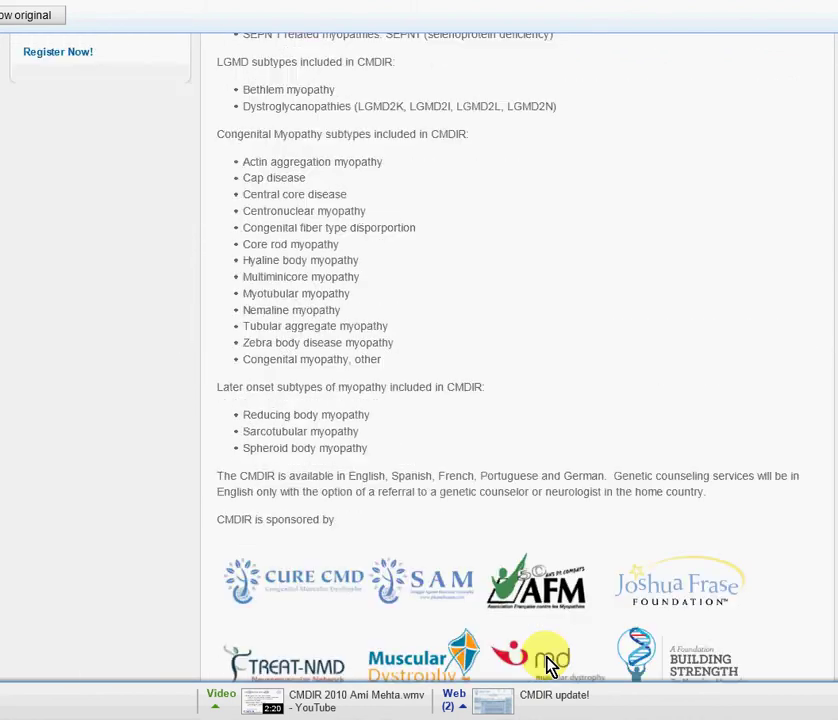
scroll(550, 665, down, 4)
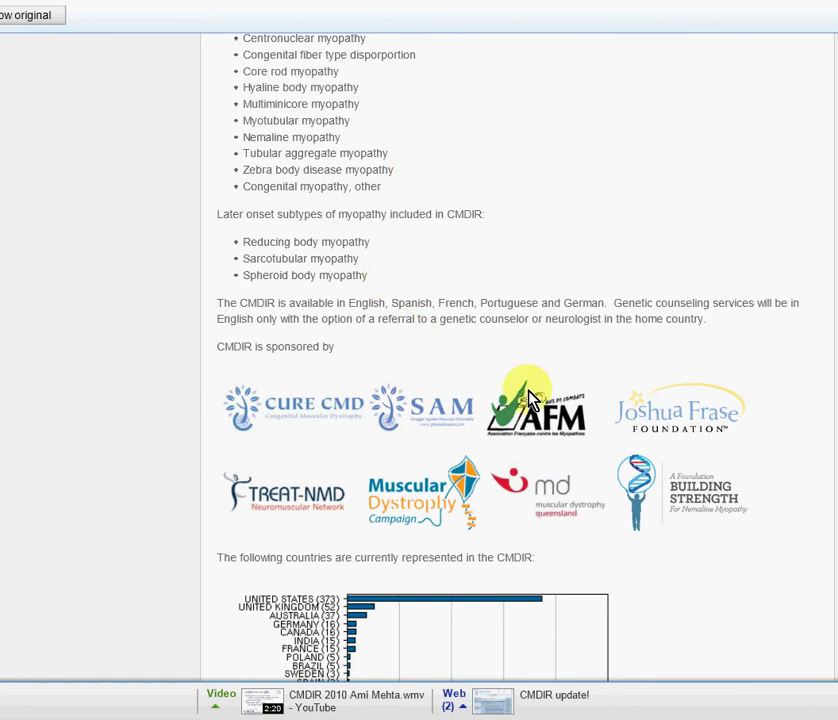
scroll(530, 398, down, 1)
scroll(530, 398, down, 3)
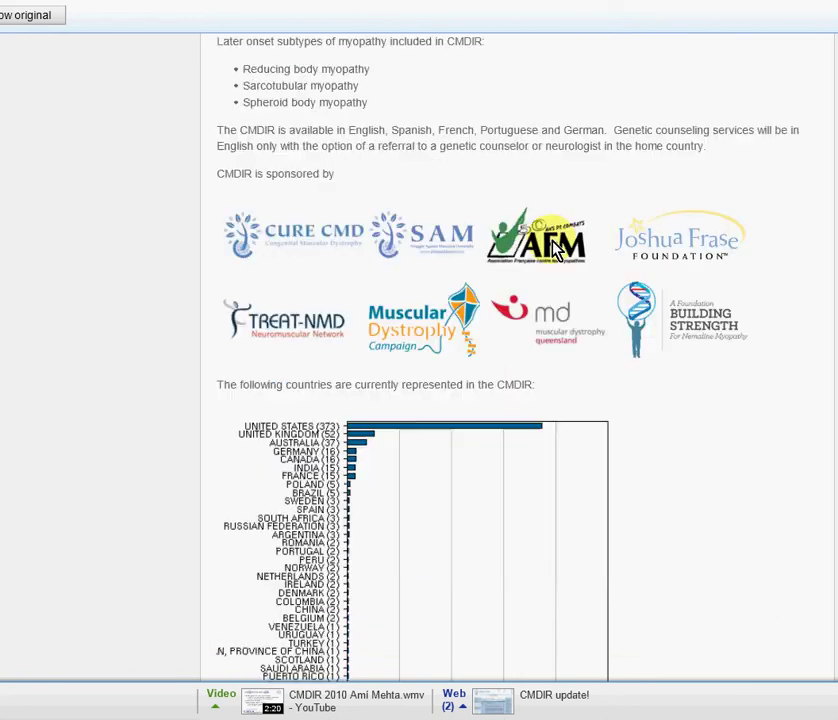
Examine the home page's chart of represented countries and the pie chart of participants' diagnoses
scroll(630, 240, down, 5)
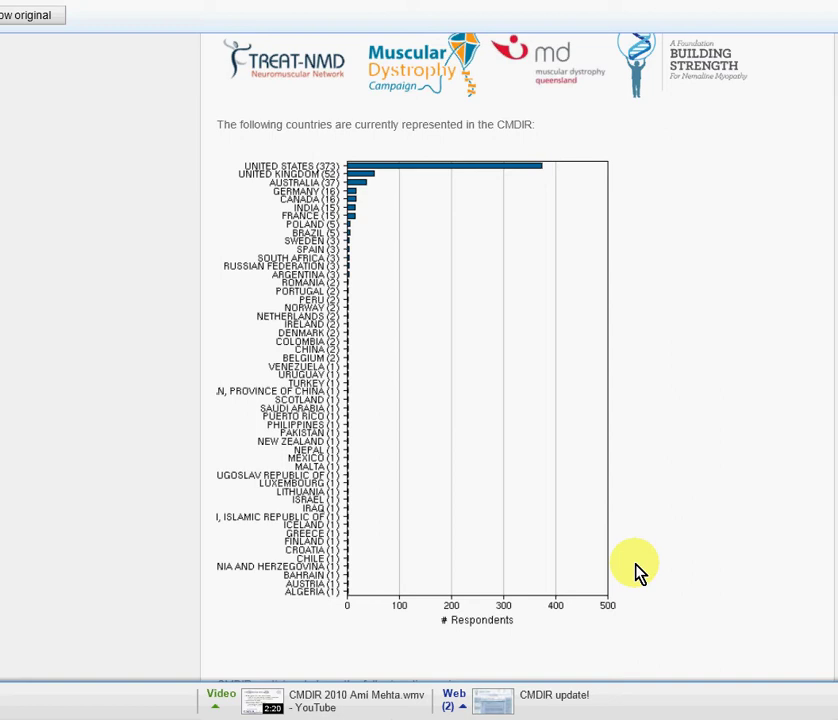
scroll(640, 572, down, 3)
scroll(641, 565, down, 4)
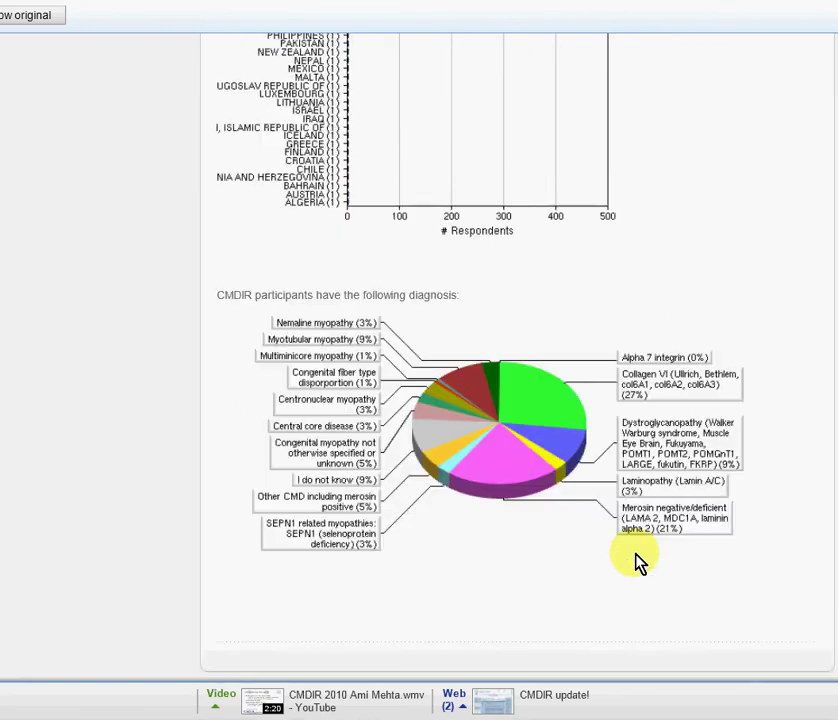
scroll(478, 560, up, 3)
scroll(546, 552, up, 1)
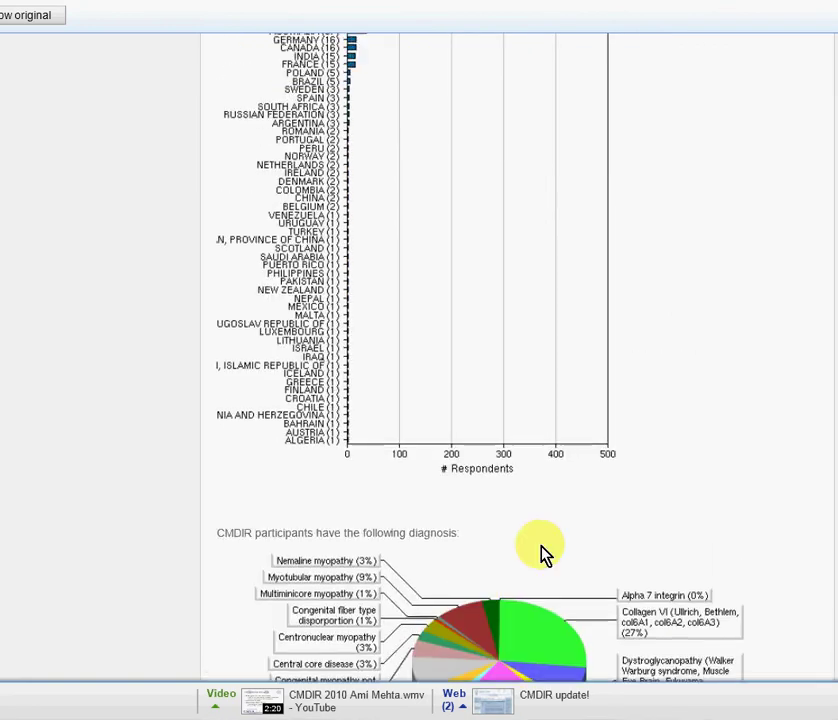
scroll(545, 556, down, 3)
scroll(542, 556, down, 2)
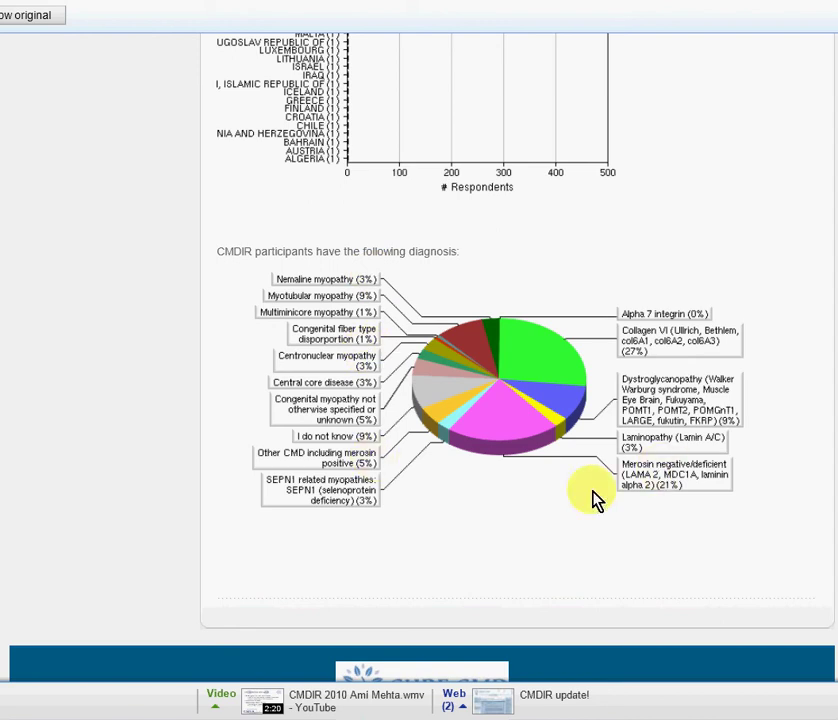
Open the Registration page for new registrants from the home page's login area and view its introductory text
scroll(576, 446, up, 1)
scroll(576, 446, up, 3)
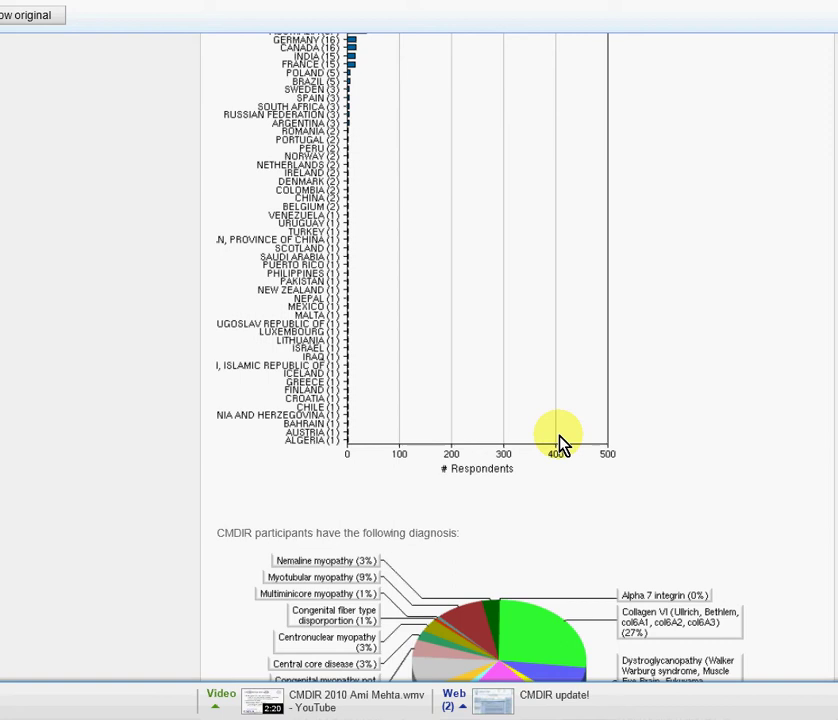
scroll(560, 444, up, 10)
scroll(560, 444, up, 10)
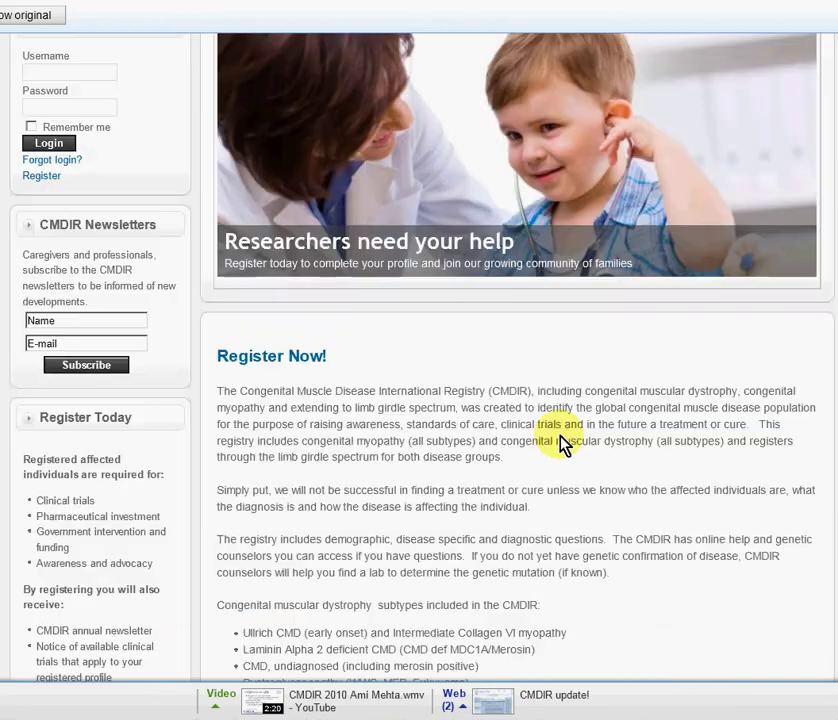
scroll(520, 442, up, 4)
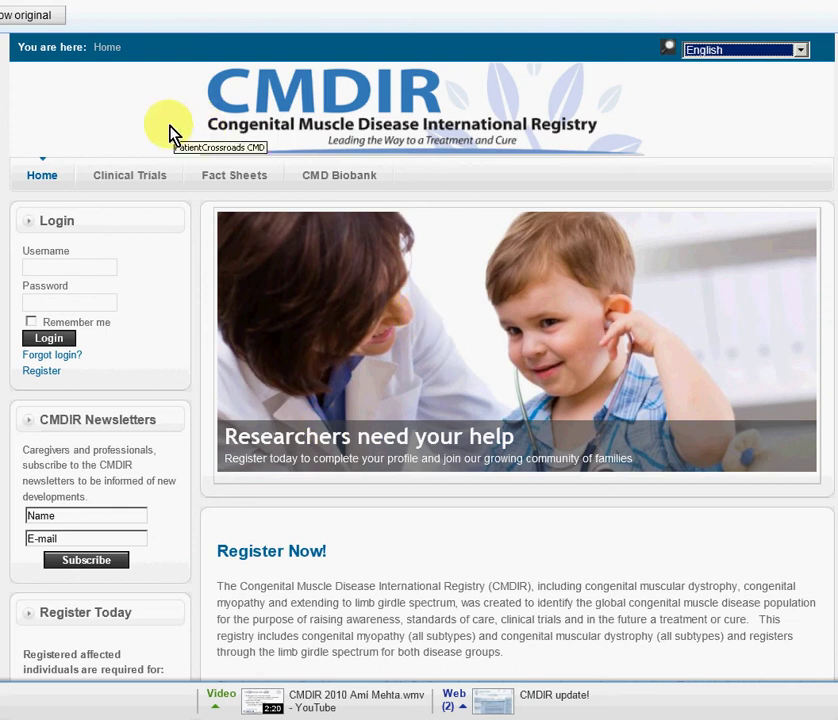
click(48, 376)
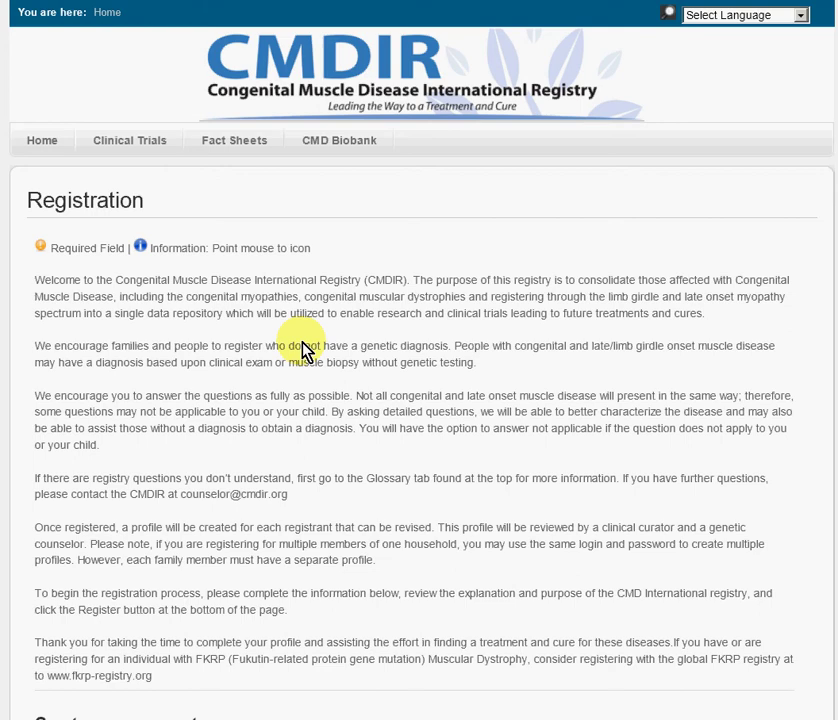
scroll(305, 352, down, 1)
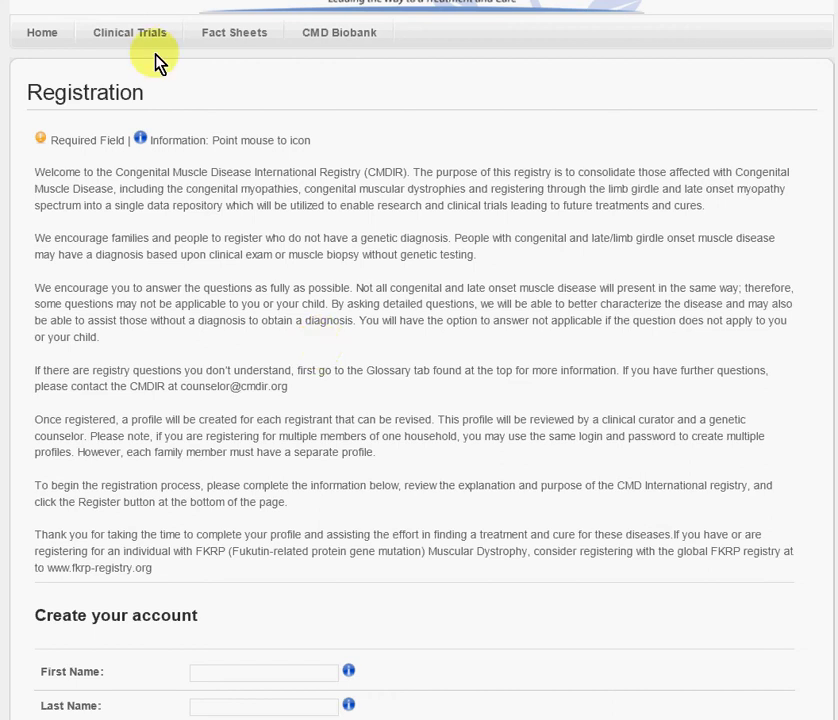
Open the Glossary from the Fact Sheets section and look through its definitions of medical terms
mouse_move(212, 66)
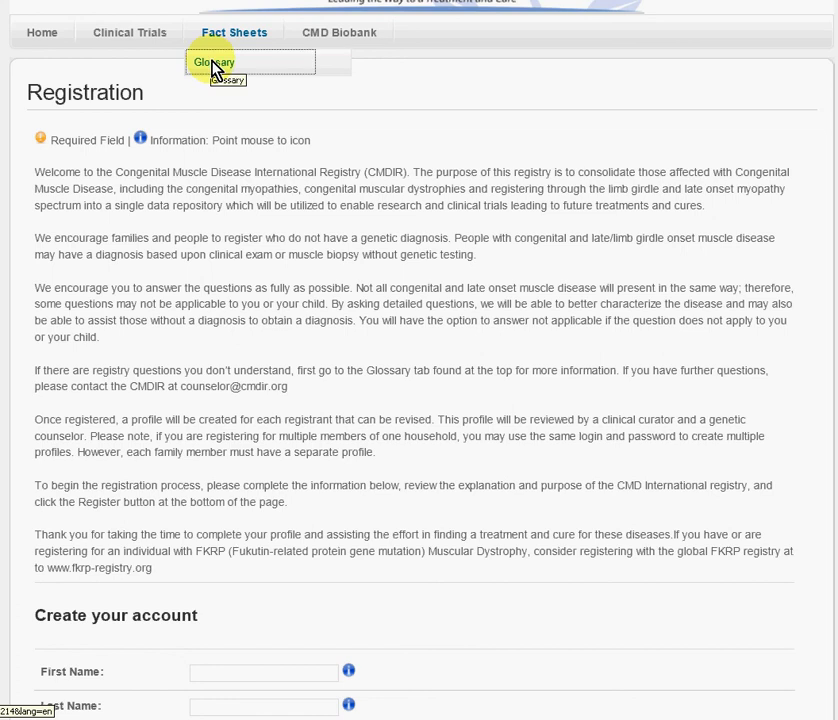
click(214, 66)
scroll(266, 390, down, 1)
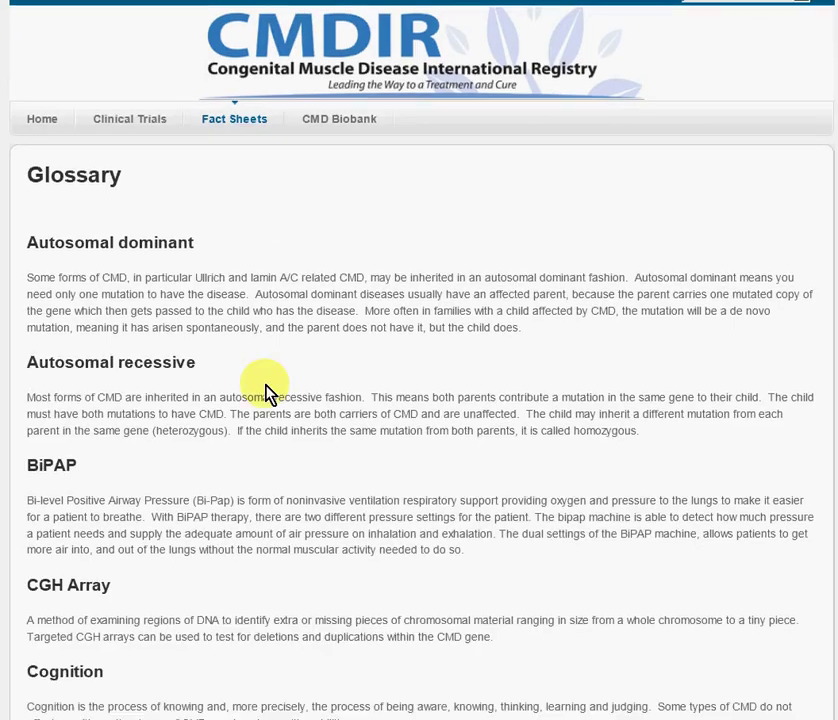
scroll(266, 393, down, 3)
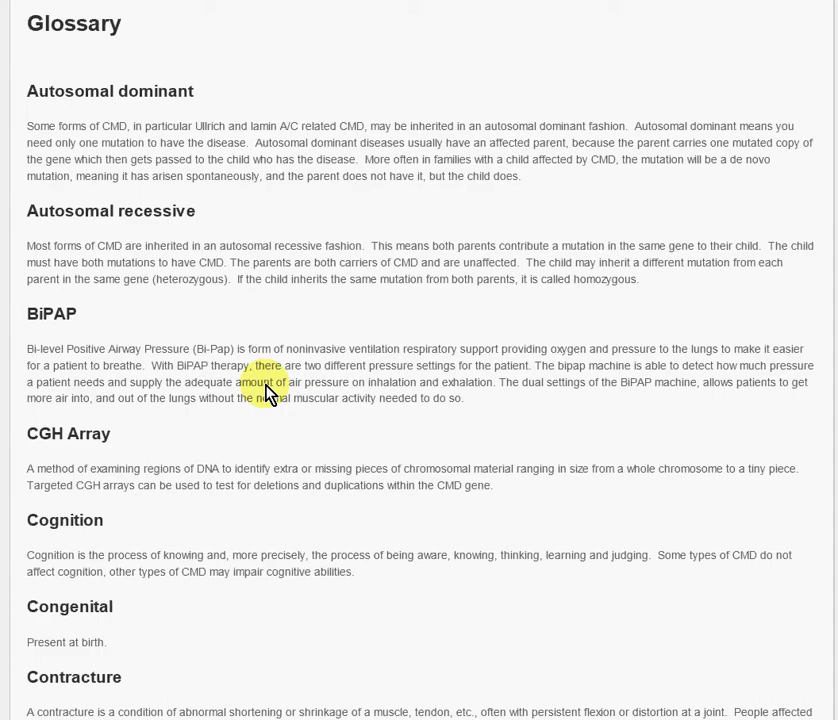
scroll(266, 393, down, 6)
scroll(266, 393, down, 3)
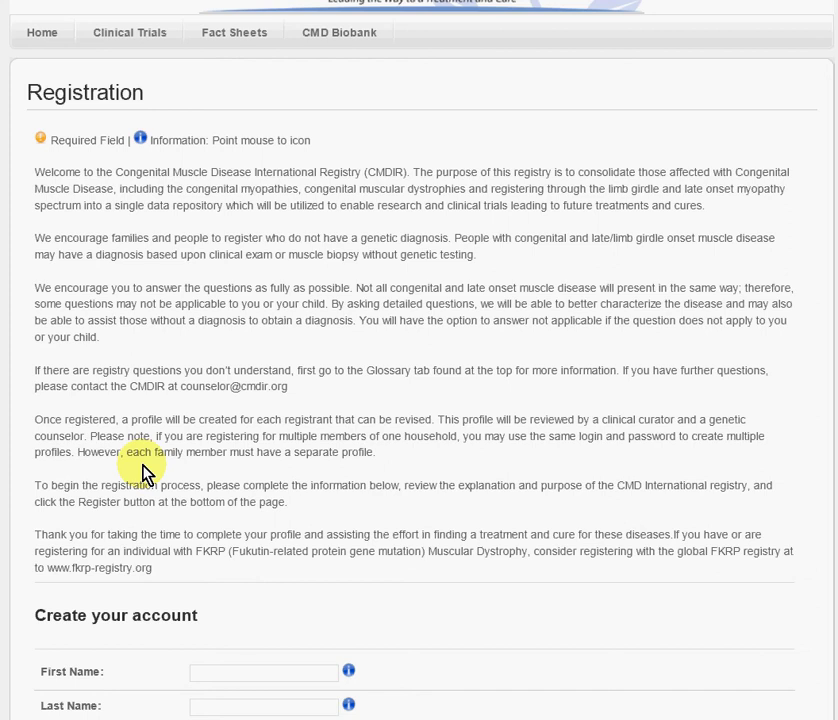
Review the Registration page's instructions and the Create your account form from the name fields to the birthdate
scroll(146, 474, down, 1)
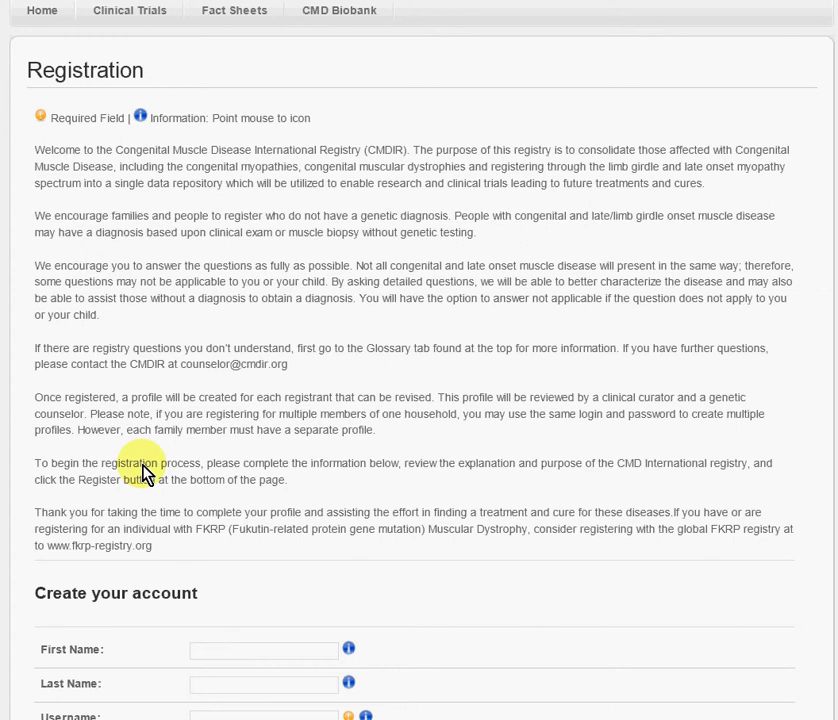
scroll(146, 474, down, 3)
scroll(146, 474, down, 2)
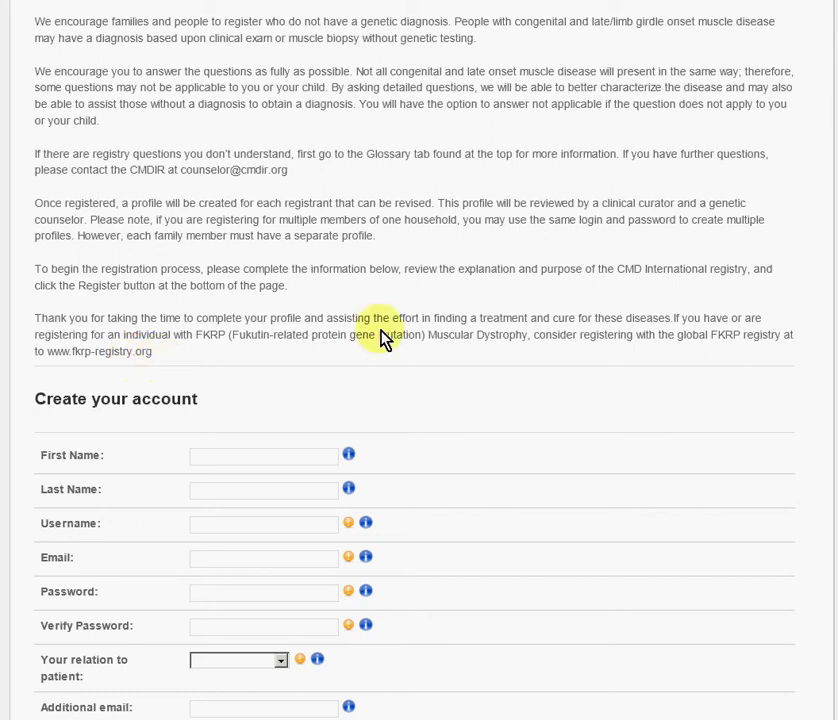
scroll(489, 388, down, 2)
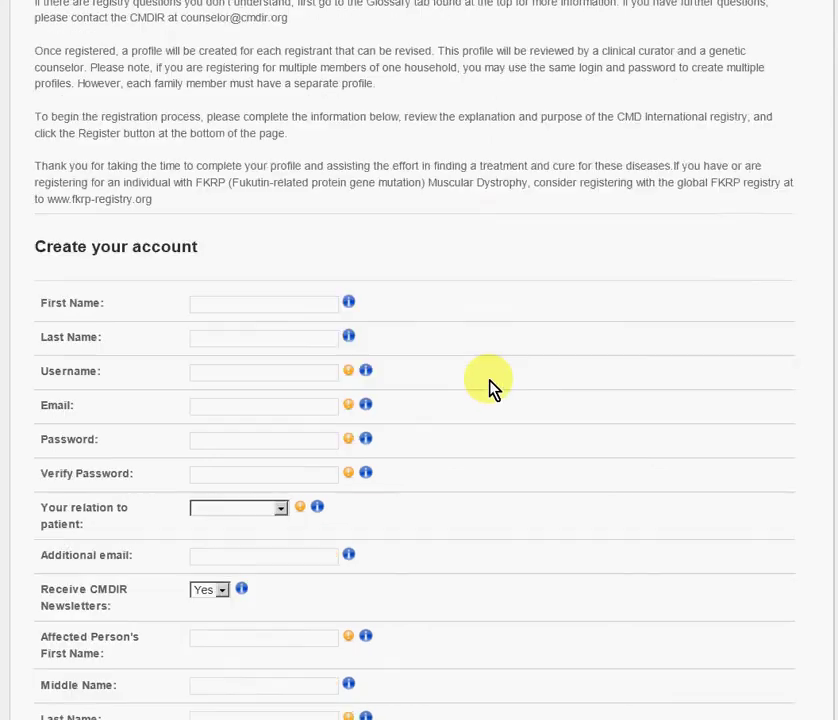
scroll(489, 388, down, 3)
scroll(256, 155, down, 2)
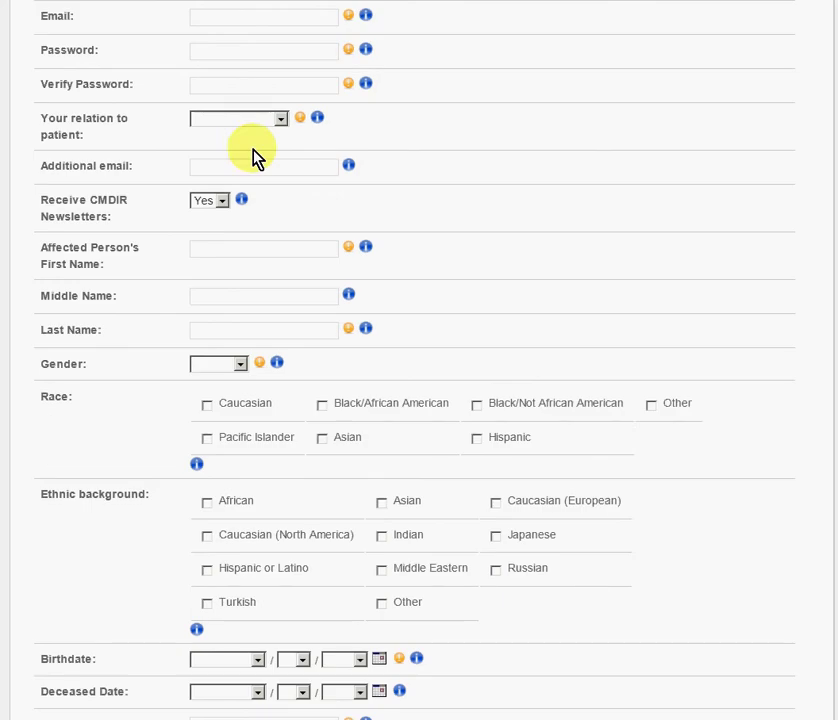
Review the help notes for the registrant's name, username, email and password fields in the Create your account form
scroll(525, 275, up, 2)
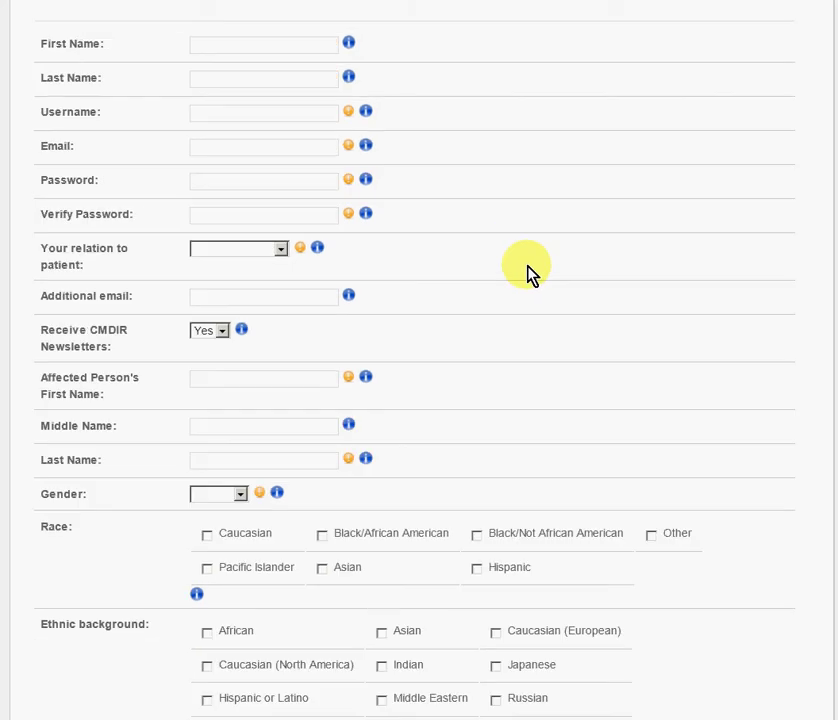
scroll(530, 274, up, 2)
scroll(252, 242, up, 1)
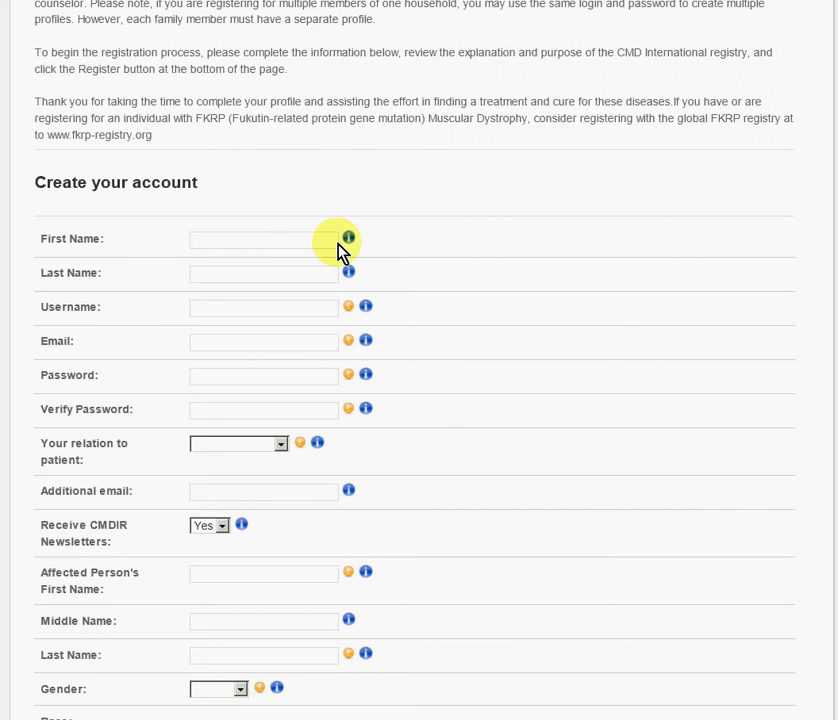
mouse_move(352, 244)
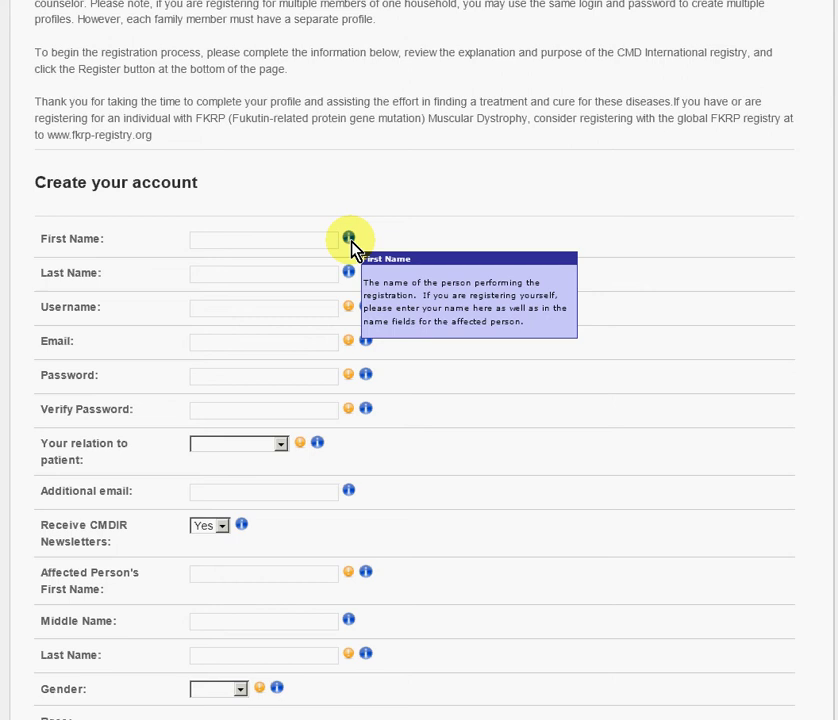
mouse_move(350, 281)
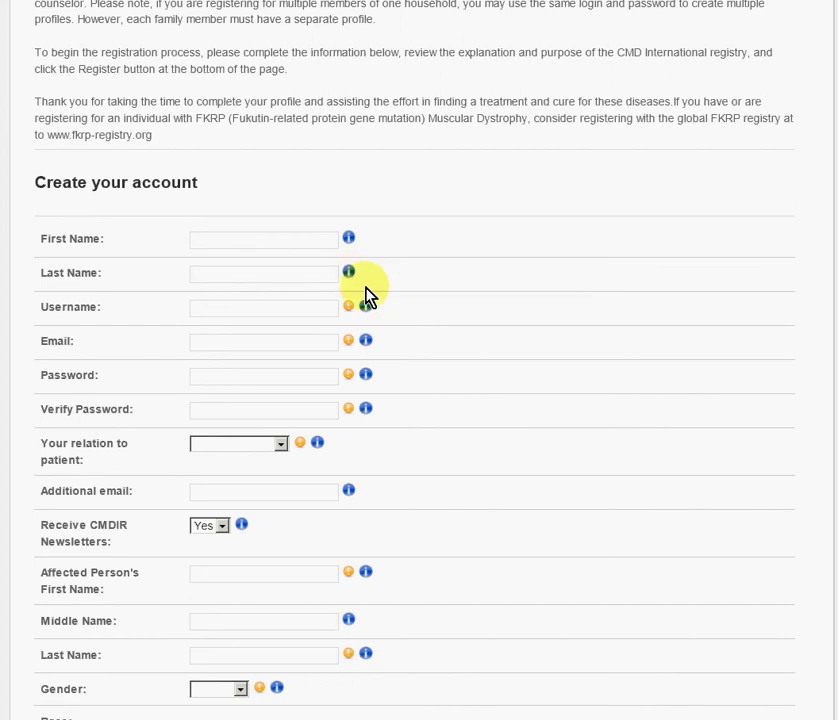
mouse_move(366, 306)
mouse_move(367, 344)
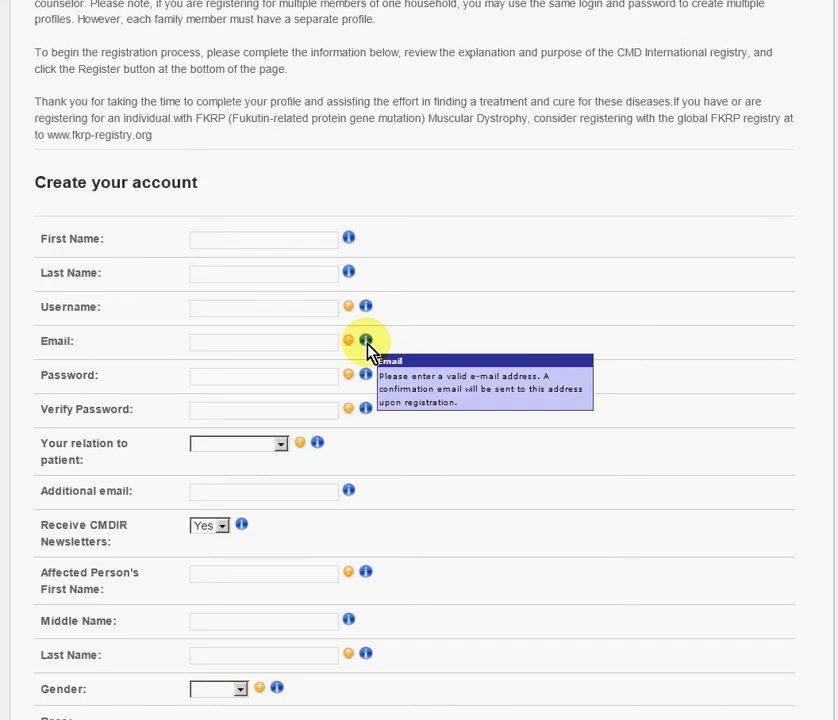
mouse_move(367, 378)
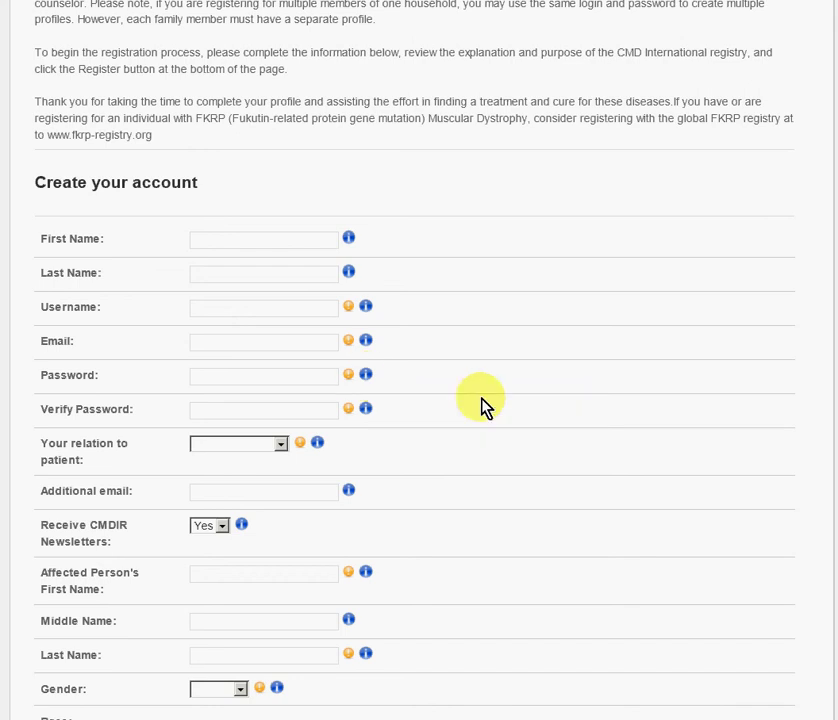
View the help note and the available choices for the registrant's relation to the patient, leaving the field blank
scroll(480, 405, down, 1)
scroll(476, 401, down, 3)
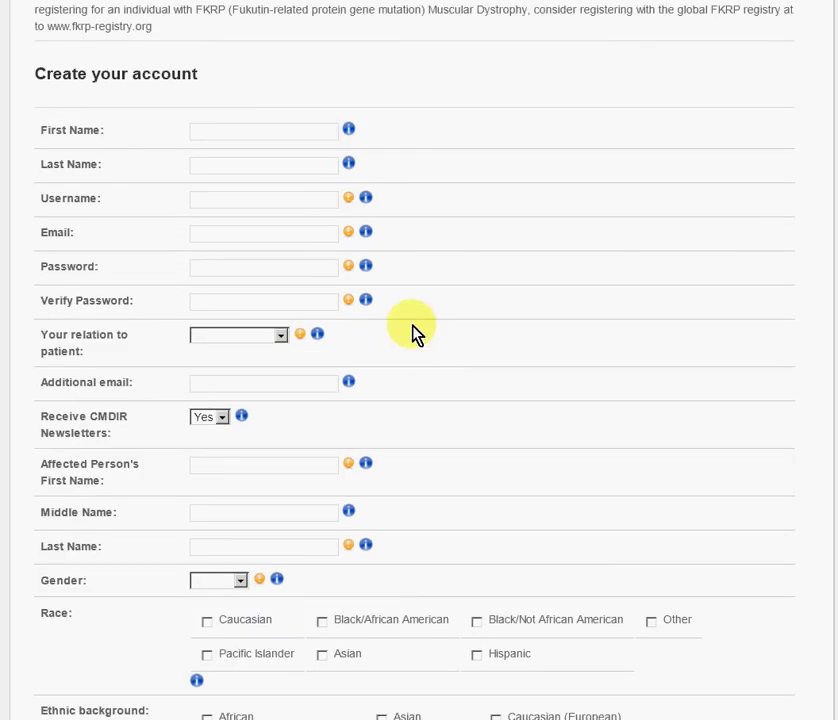
mouse_move(319, 339)
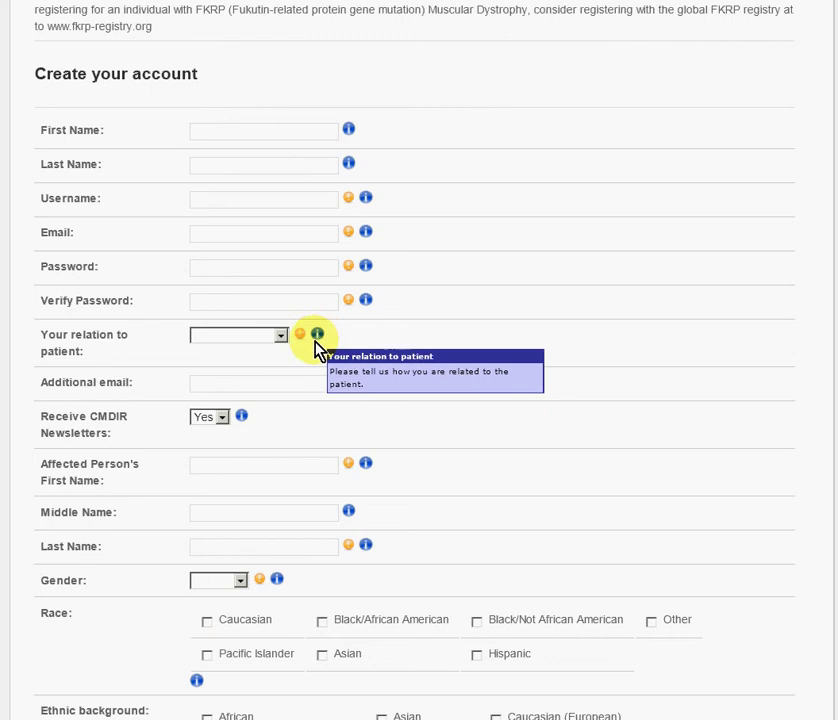
click(283, 337)
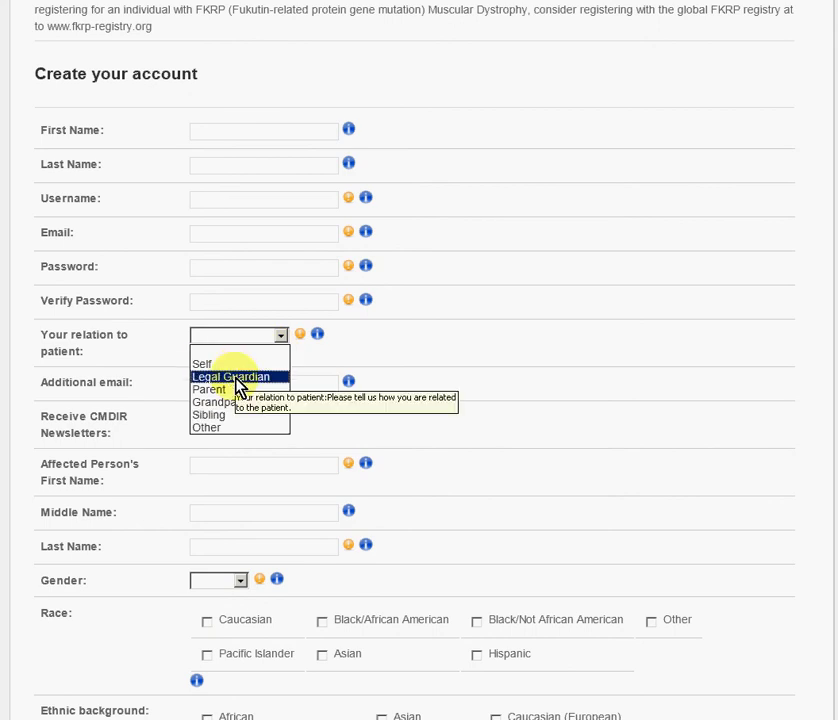
click(428, 358)
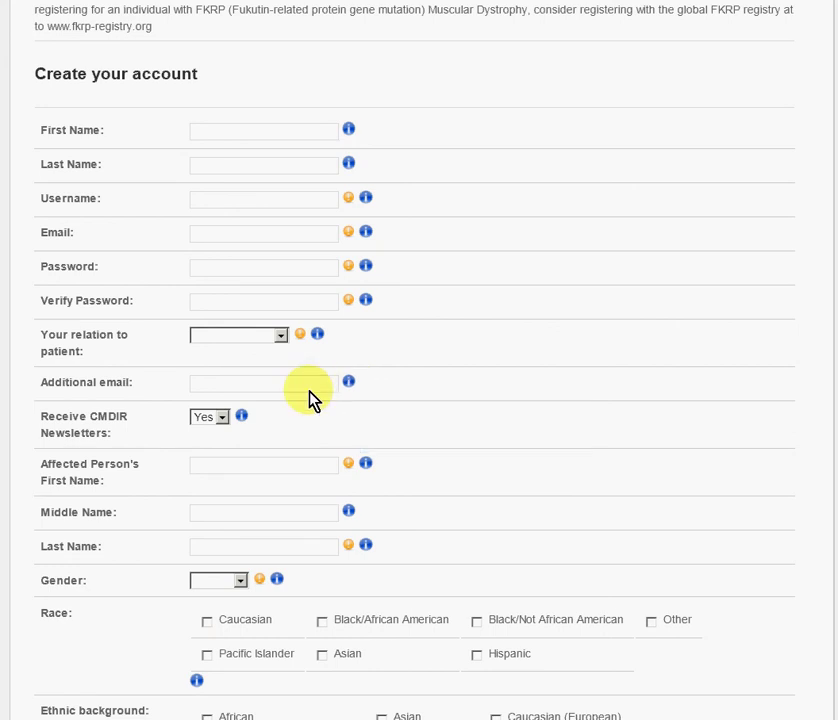
View the Receive CMDIR Newsletters choices and the field's help note, keeping Yes selected
scroll(458, 389, down, 1)
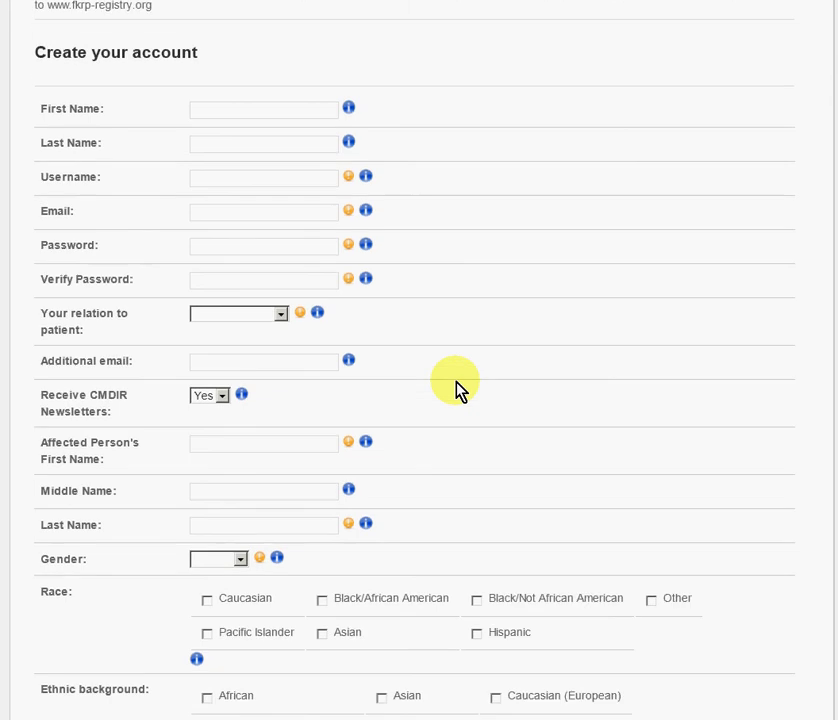
scroll(458, 389, down, 3)
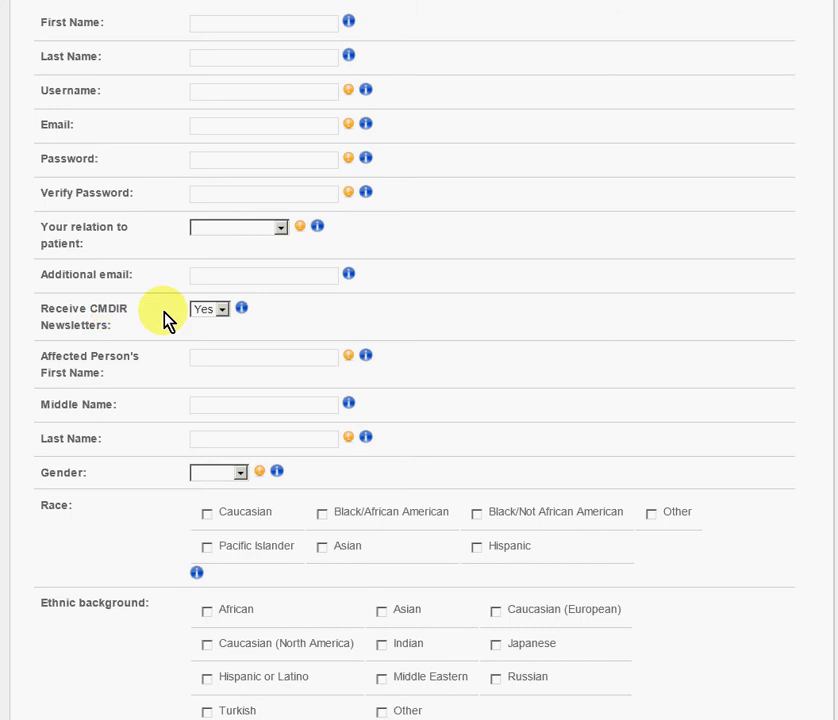
click(222, 310)
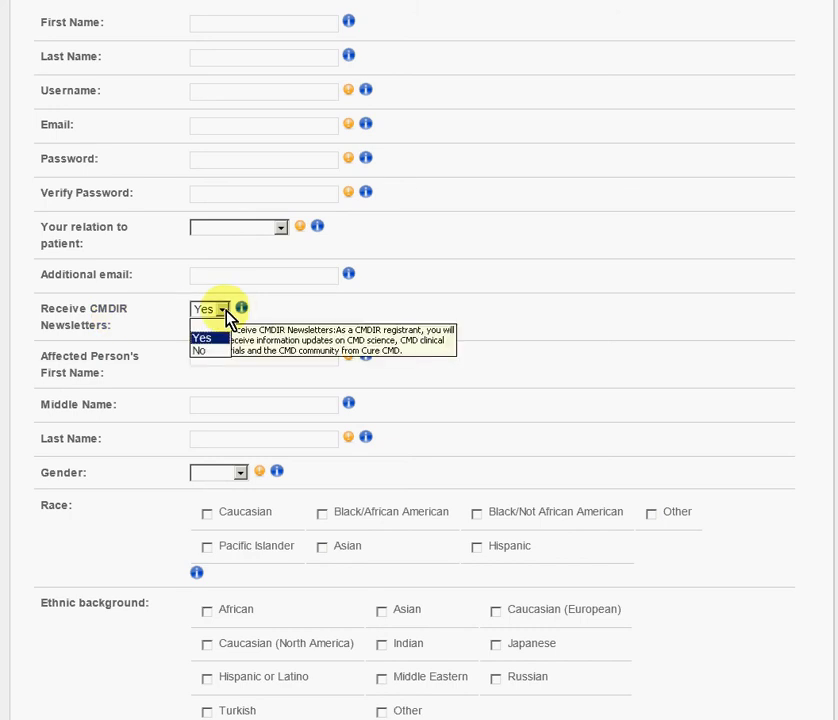
click(272, 322)
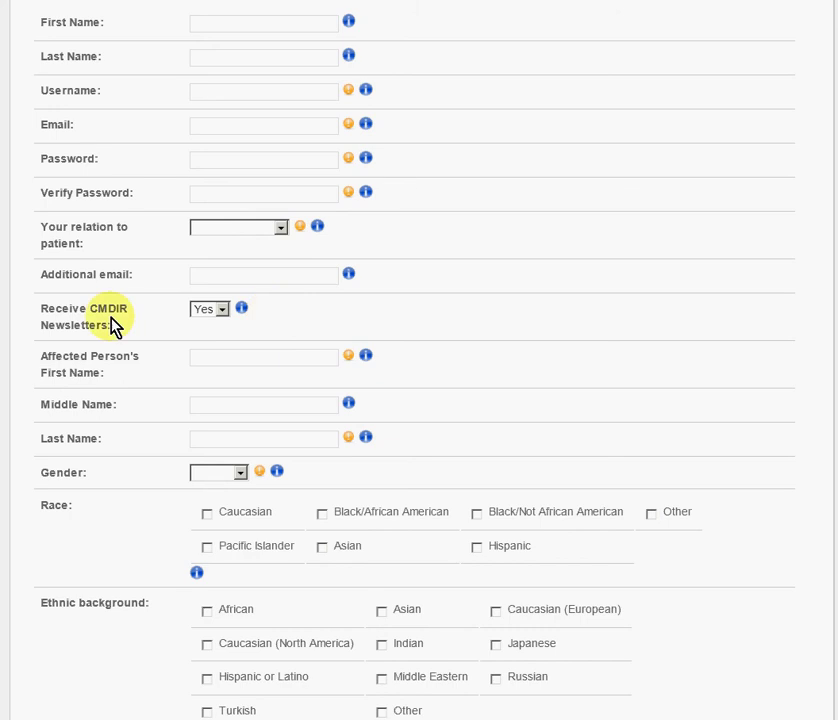
mouse_move(105, 326)
scroll(437, 327, down, 1)
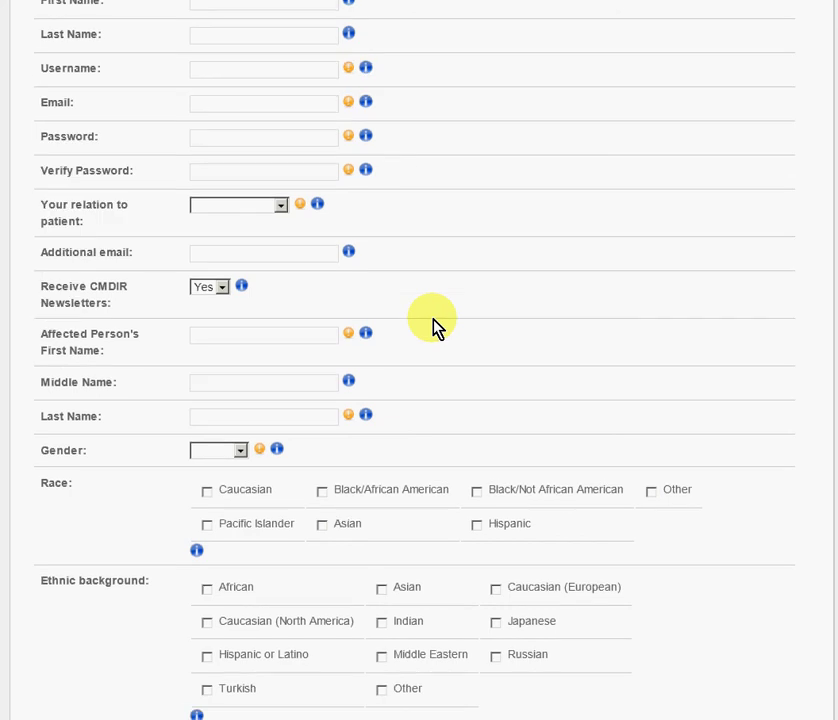
scroll(434, 322, down, 2)
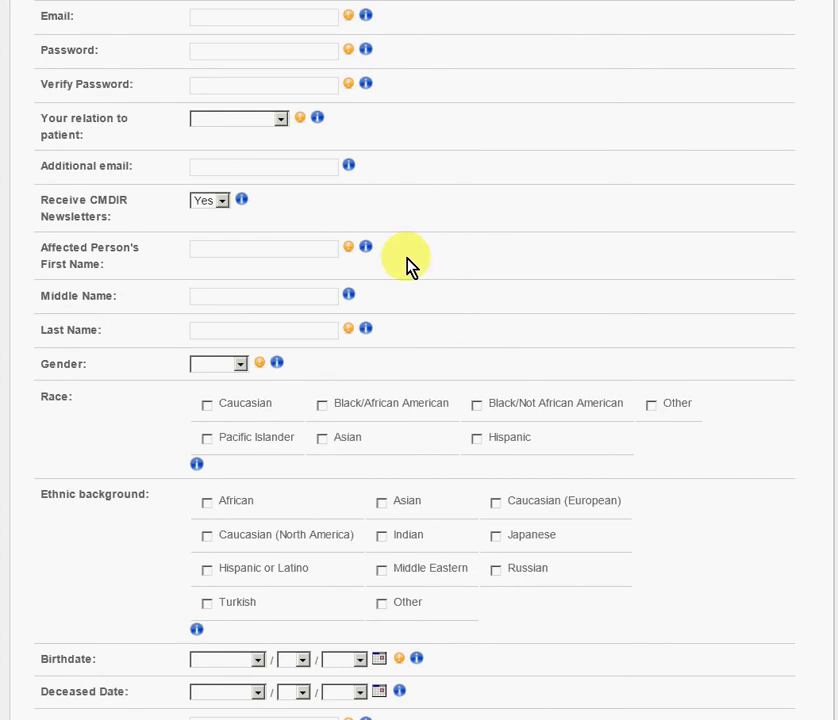
mouse_move(241, 205)
Review the help note for the affected person's first name and view the gender choices without picking one
scroll(448, 220, down, 1)
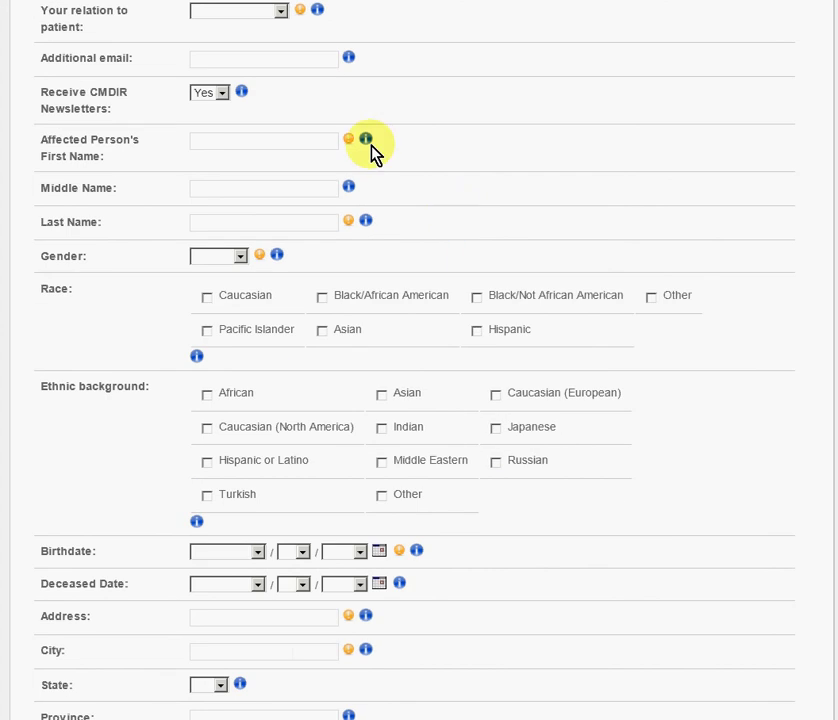
mouse_move(371, 146)
click(241, 257)
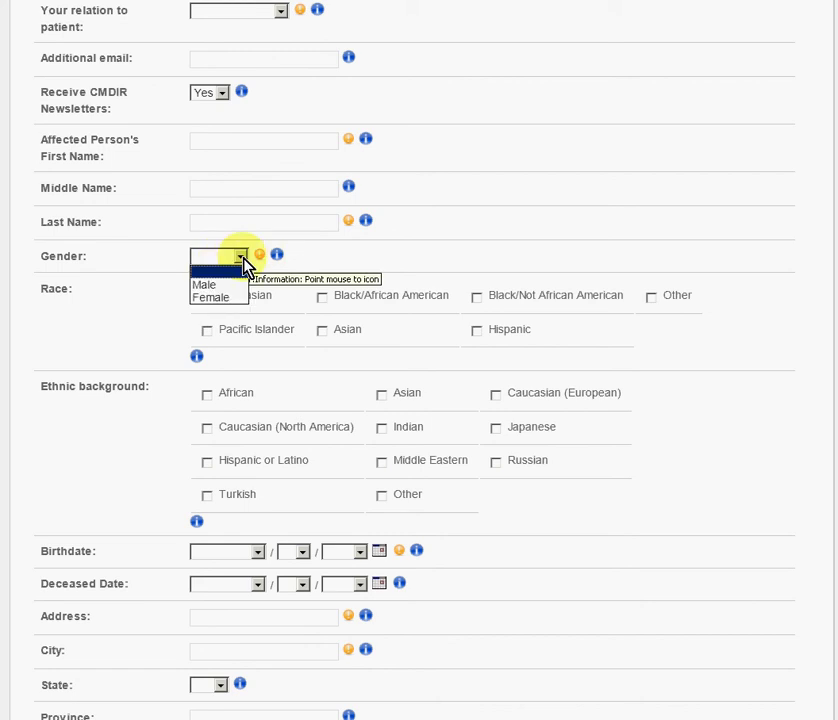
click(243, 262)
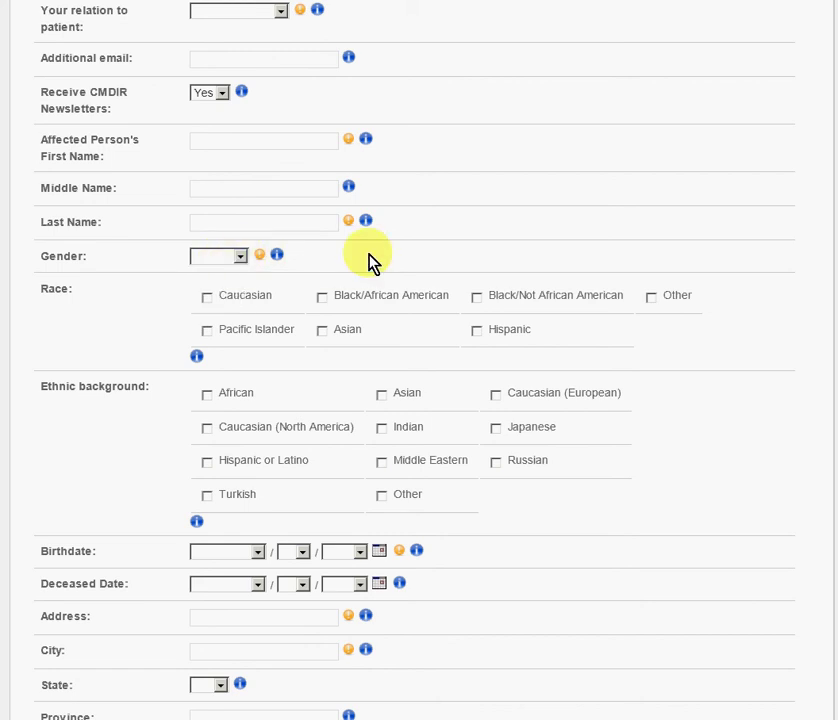
Try the Hispanic and Black/Not African American race options and clear them again
click(478, 332)
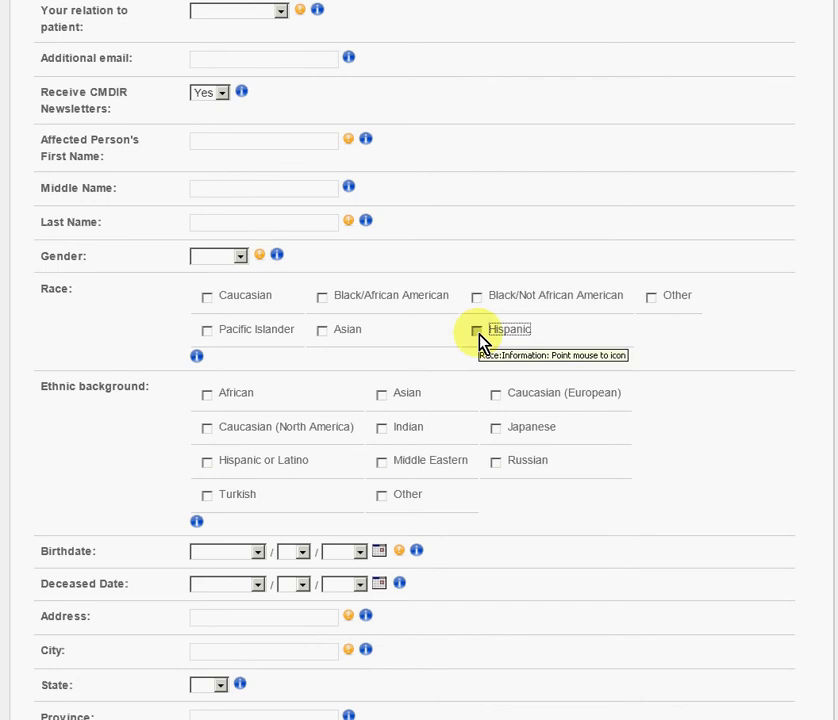
click(476, 298)
click(477, 299)
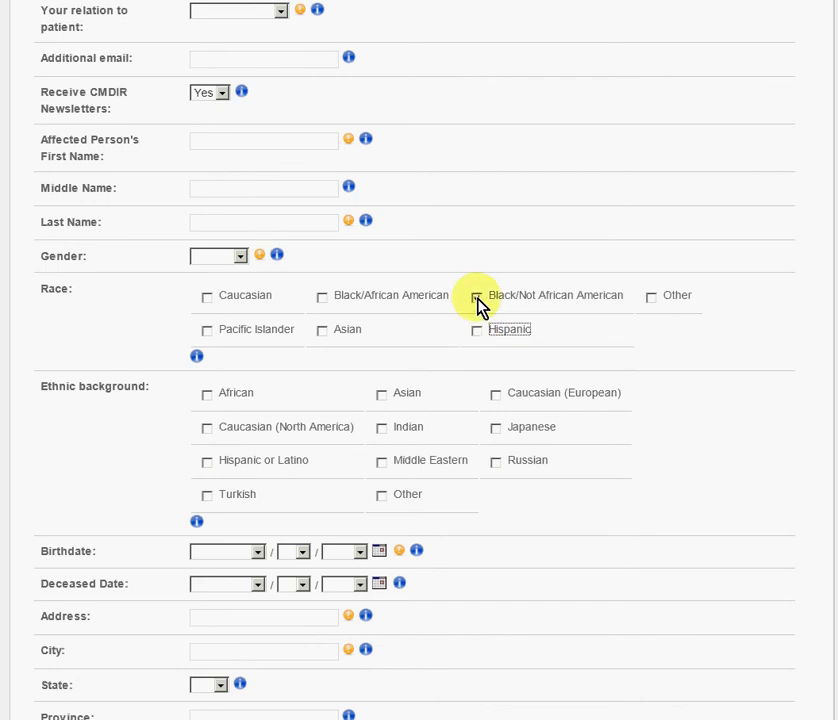
click(477, 298)
View the birthdate's month, day and year choices and pick the affected person's birthdate from the calendar
scroll(698, 408, down, 1)
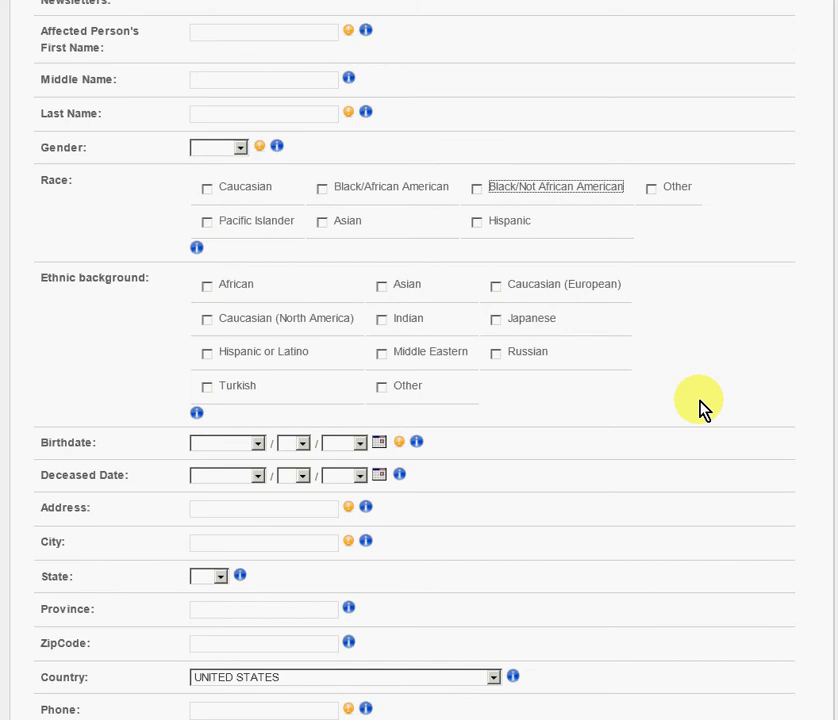
scroll(698, 404, down, 1)
scroll(359, 284, down, 1)
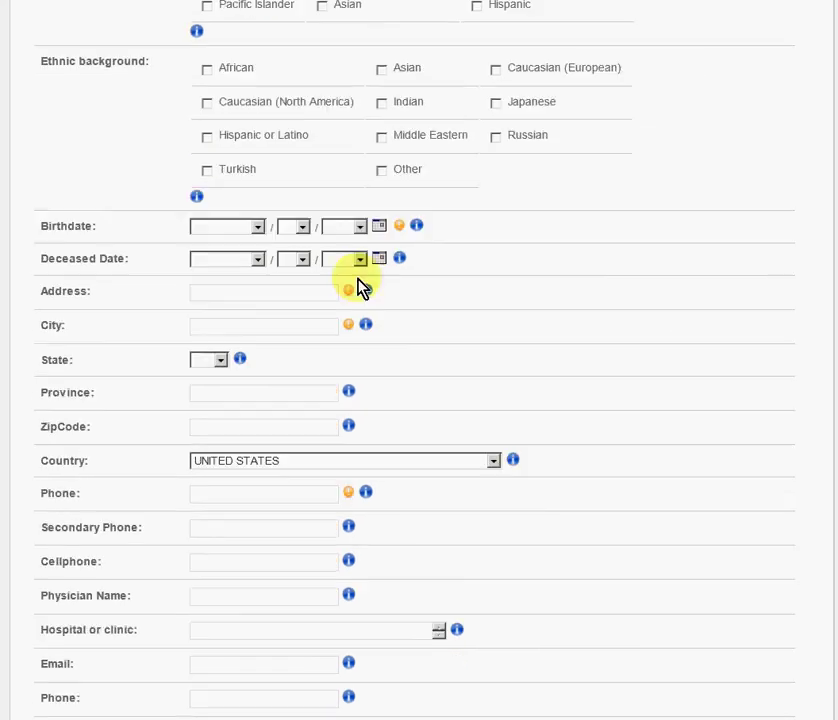
click(258, 228)
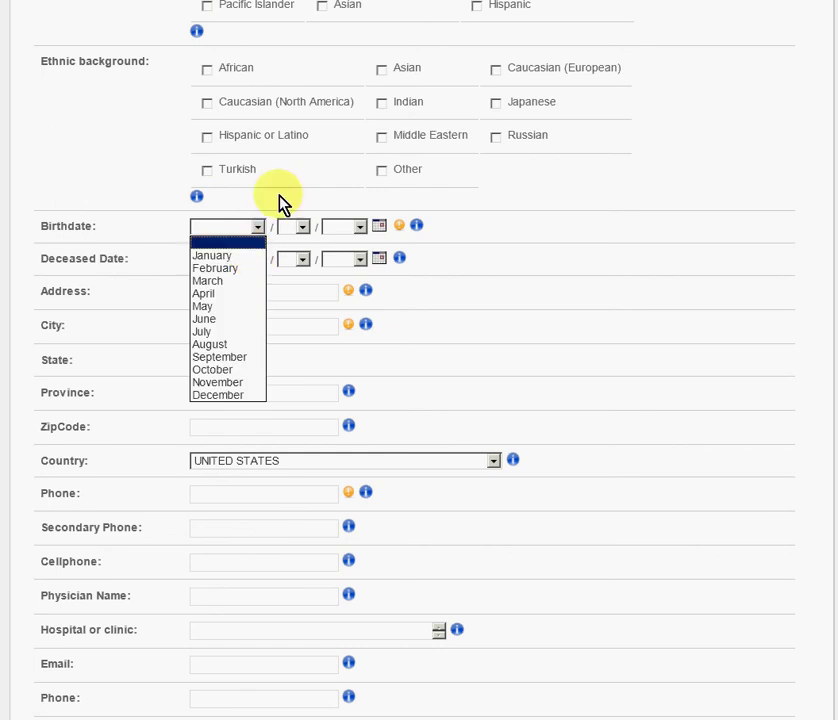
click(301, 228)
click(301, 228)
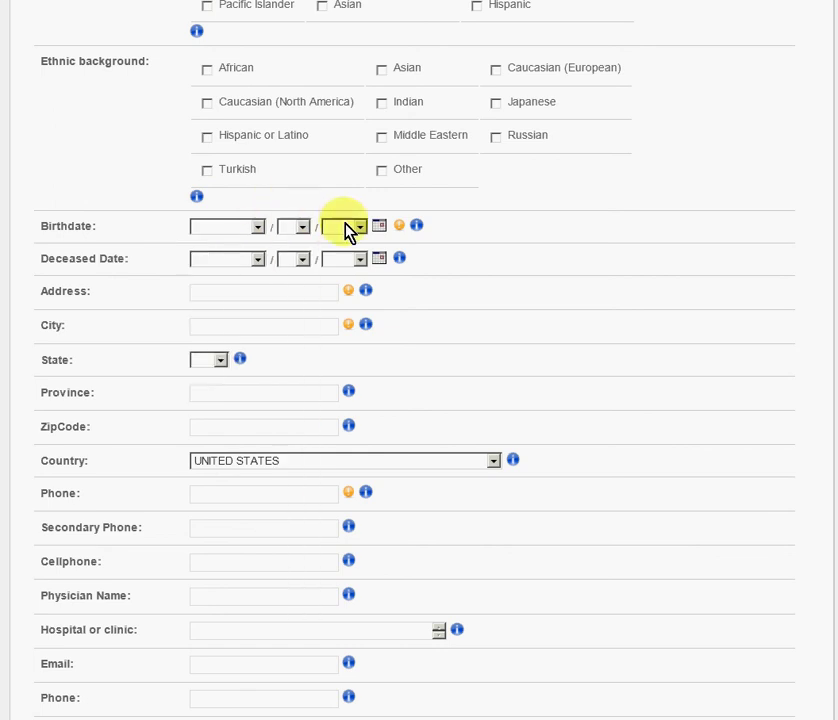
click(349, 230)
click(345, 227)
click(381, 228)
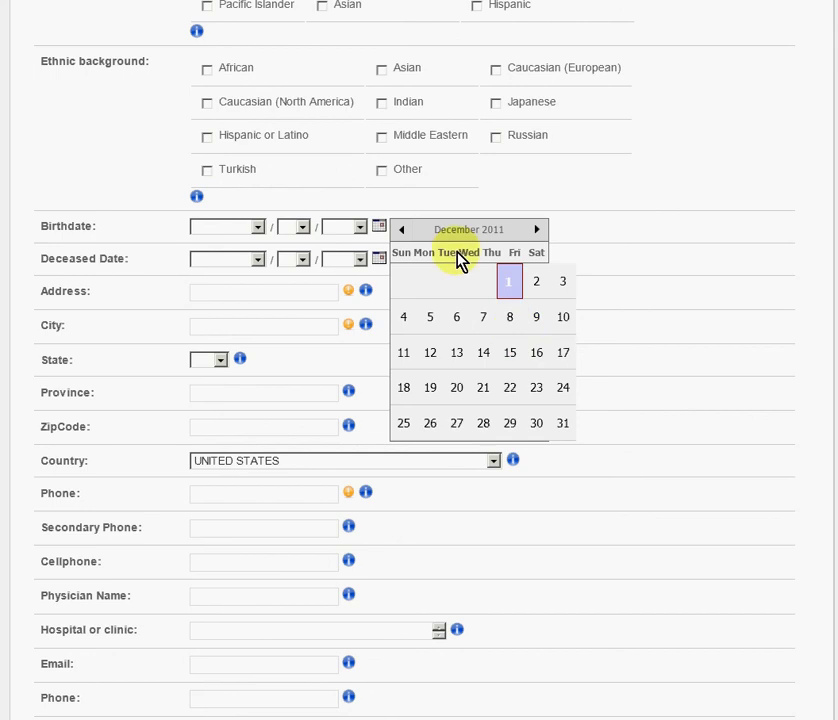
click(508, 290)
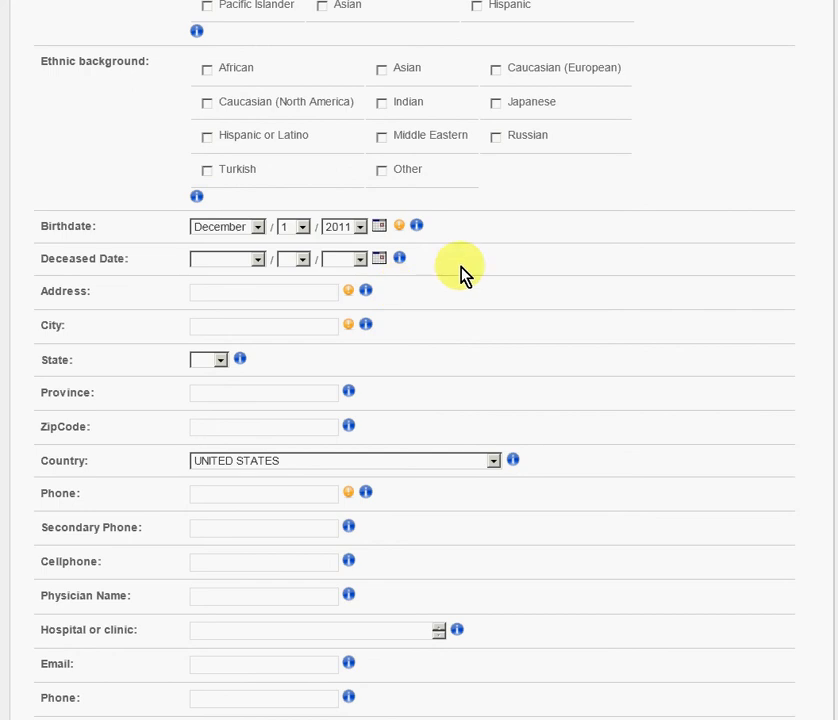
Review the help notes for the Deceased Date, Address, State and Province fields
mouse_move(402, 263)
mouse_move(85, 265)
mouse_move(373, 296)
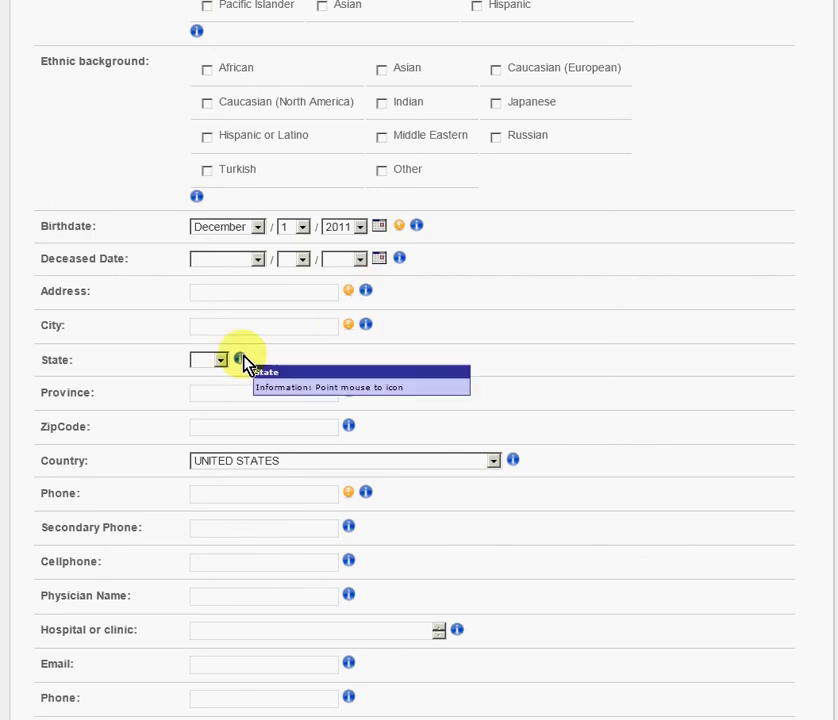
mouse_move(352, 398)
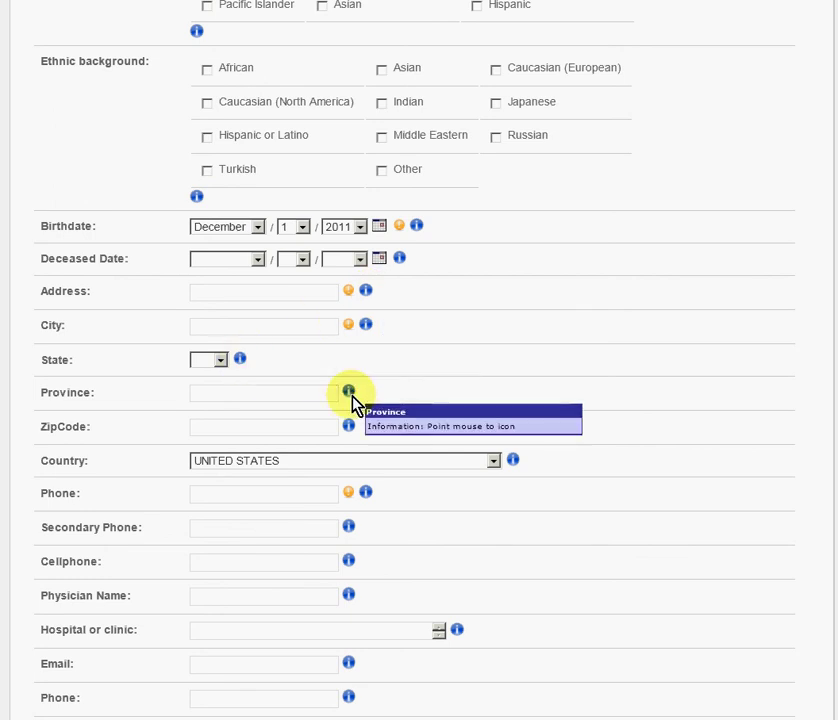
right_click(427, 396)
click(402, 389)
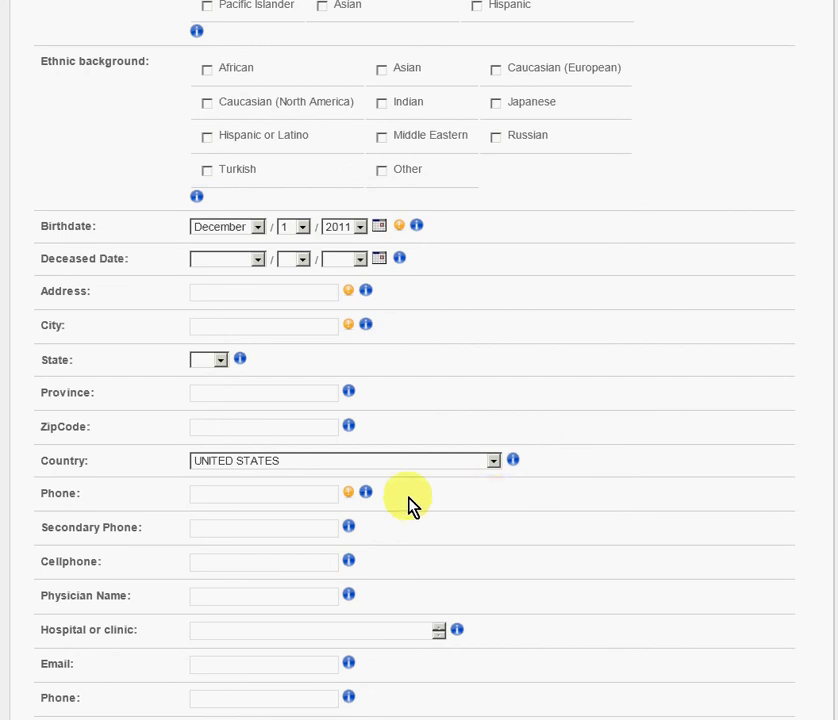
Look over the phone and Physician Name fields and inspect the Hospital or clinic entry field
scroll(440, 518, down, 3)
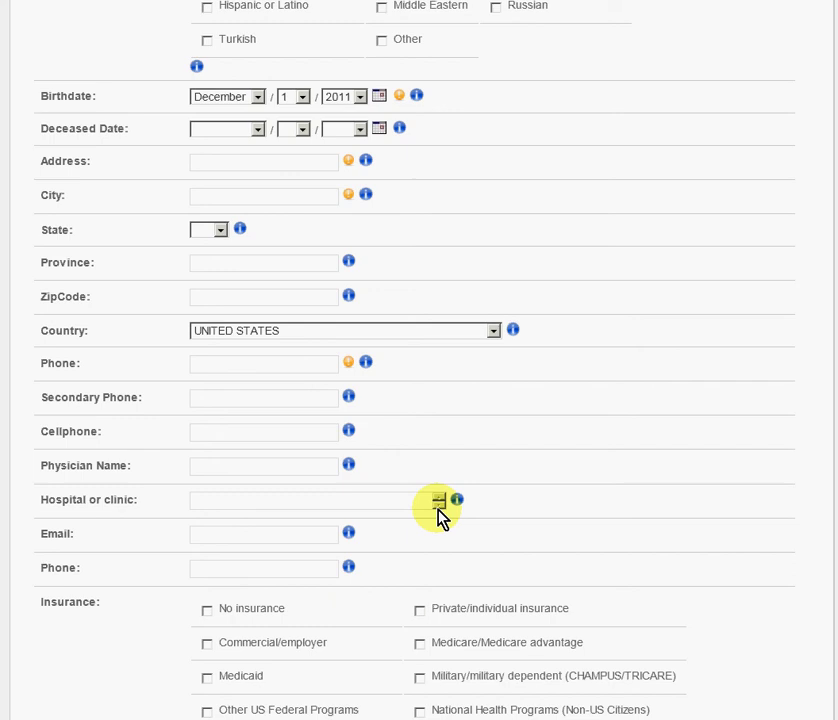
scroll(440, 515, down, 2)
mouse_move(347, 380)
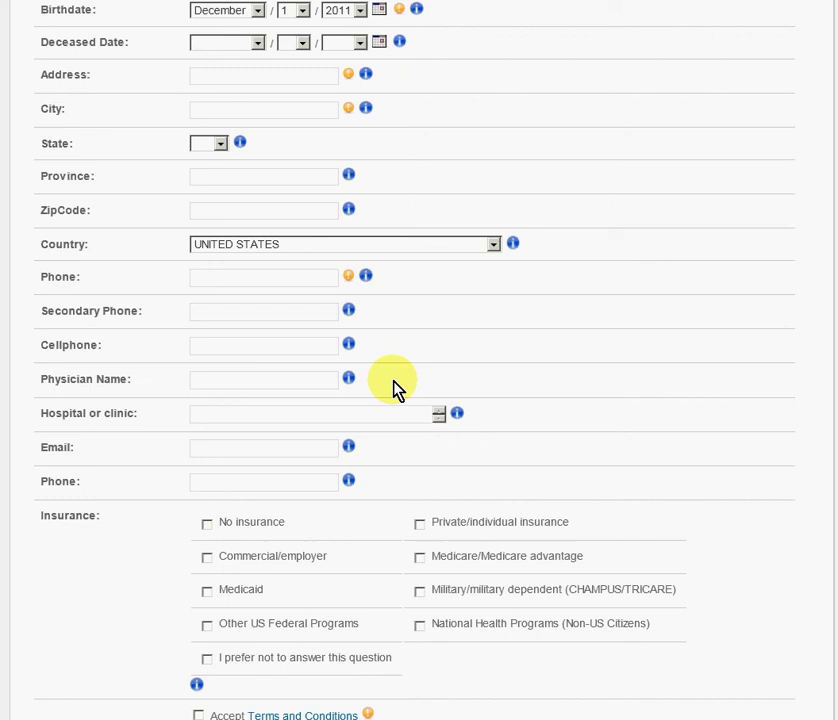
click(445, 421)
Look over the physician's Email and Phone fields, the Insurance options and the Terms and Conditions acceptance
scroll(556, 440, down, 1)
scroll(284, 342, down, 1)
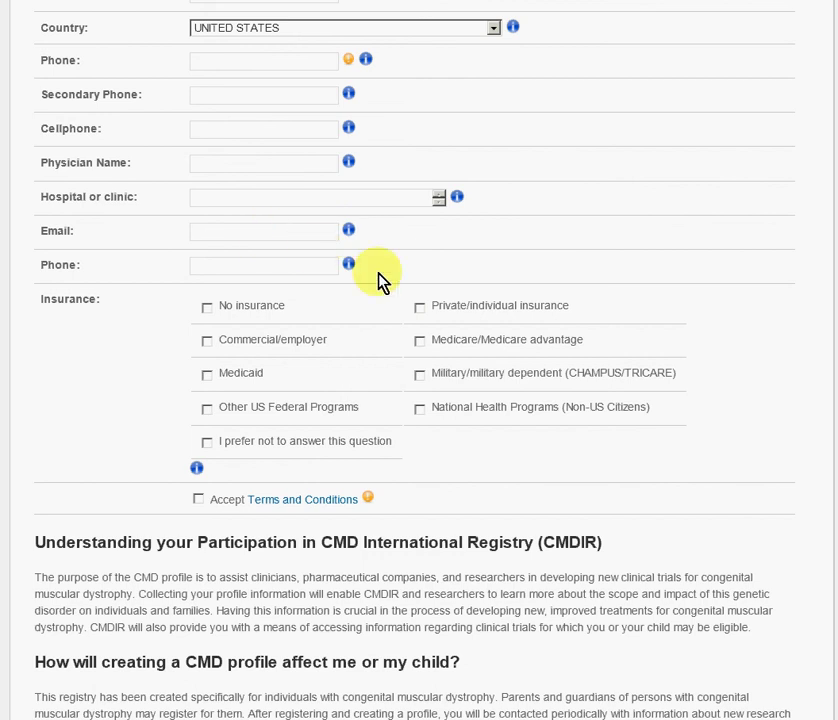
scroll(380, 280, down, 1)
scroll(380, 280, down, 3)
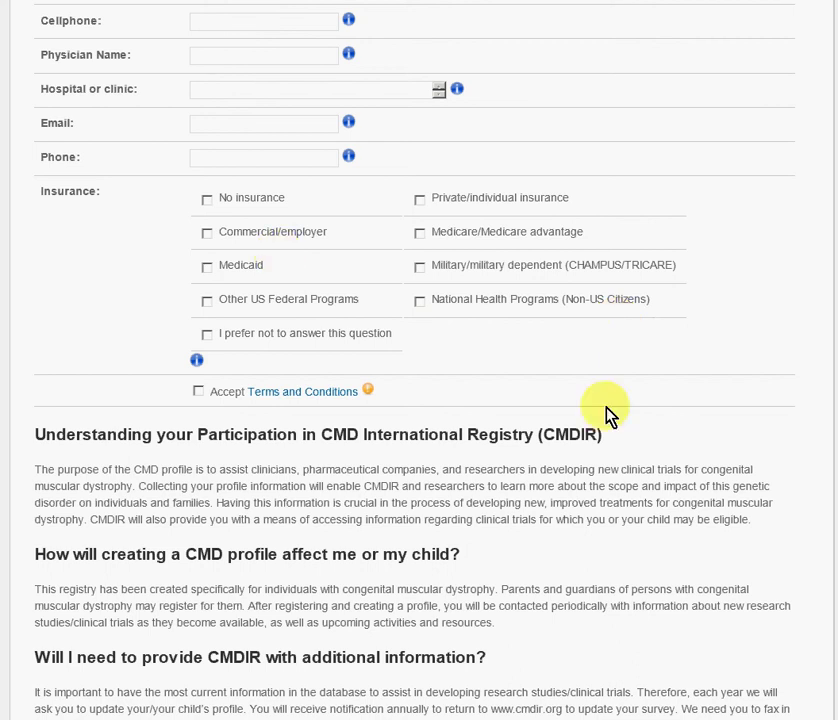
Read the participation notes on the registry's purpose, additional information, privacy protection and access to profile data
scroll(663, 517, down, 3)
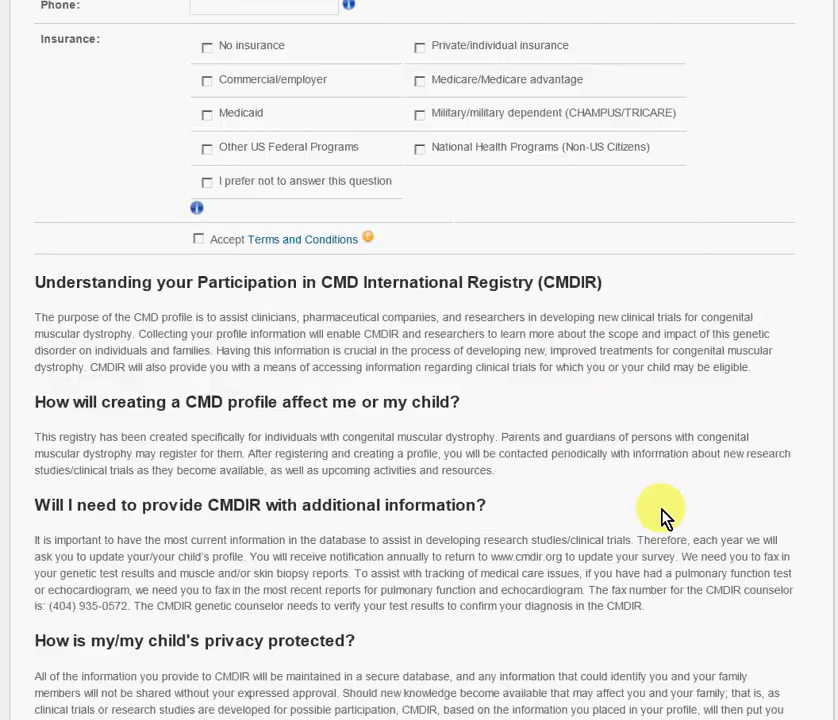
scroll(663, 517, down, 3)
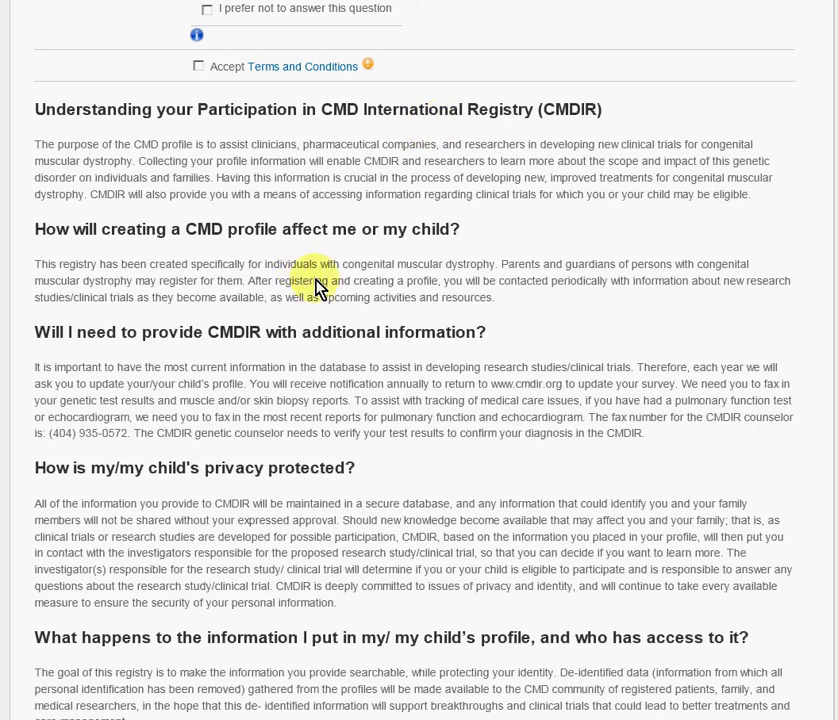
scroll(407, 404, down, 1)
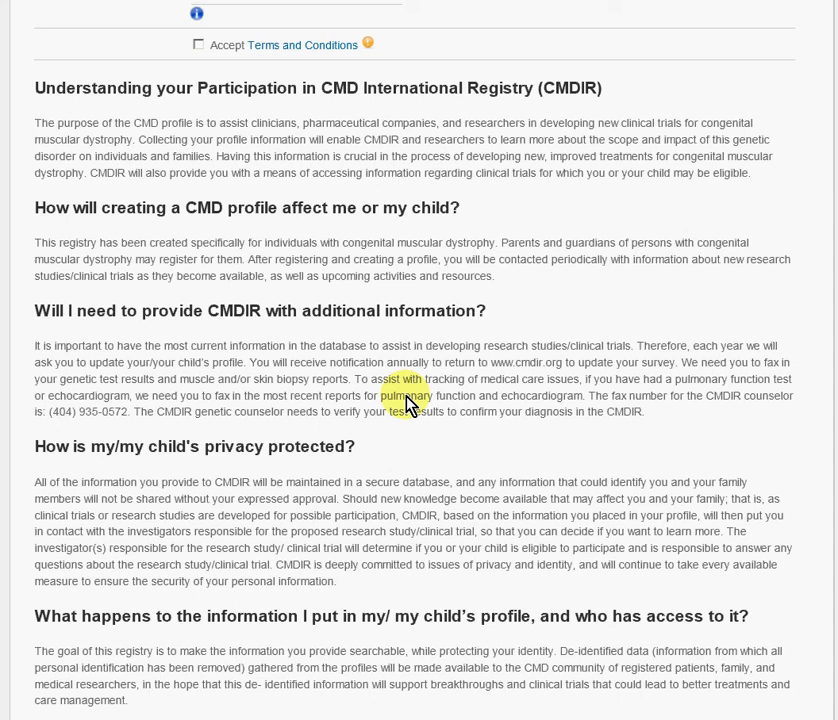
scroll(407, 404, down, 4)
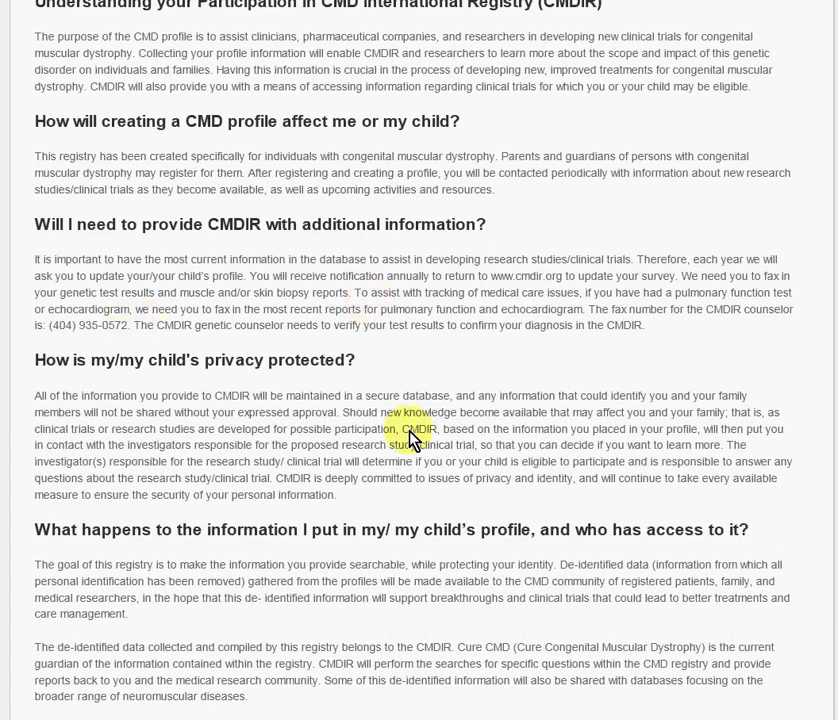
scroll(394, 432, down, 3)
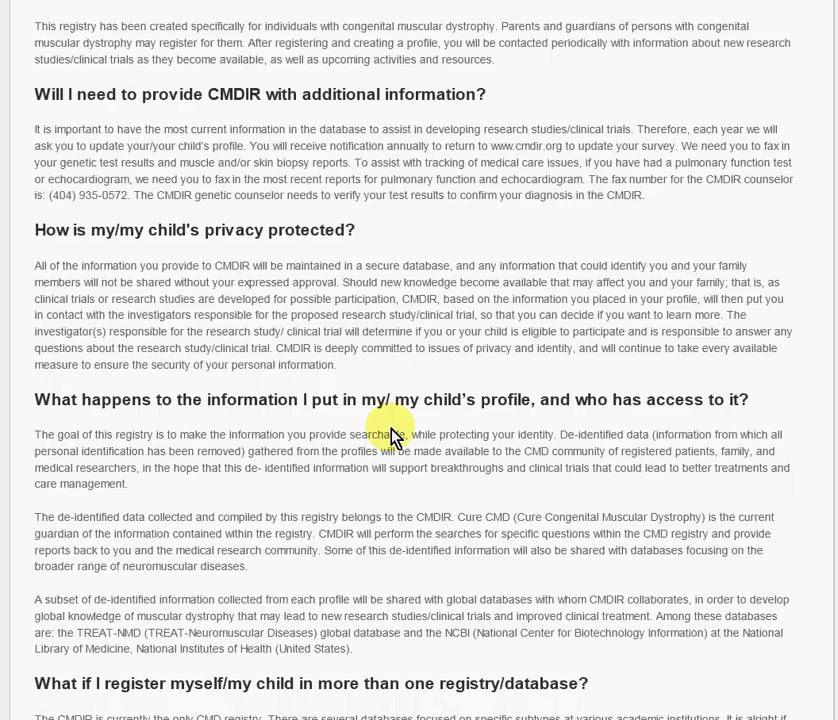
scroll(392, 430, down, 2)
scroll(392, 436, down, 2)
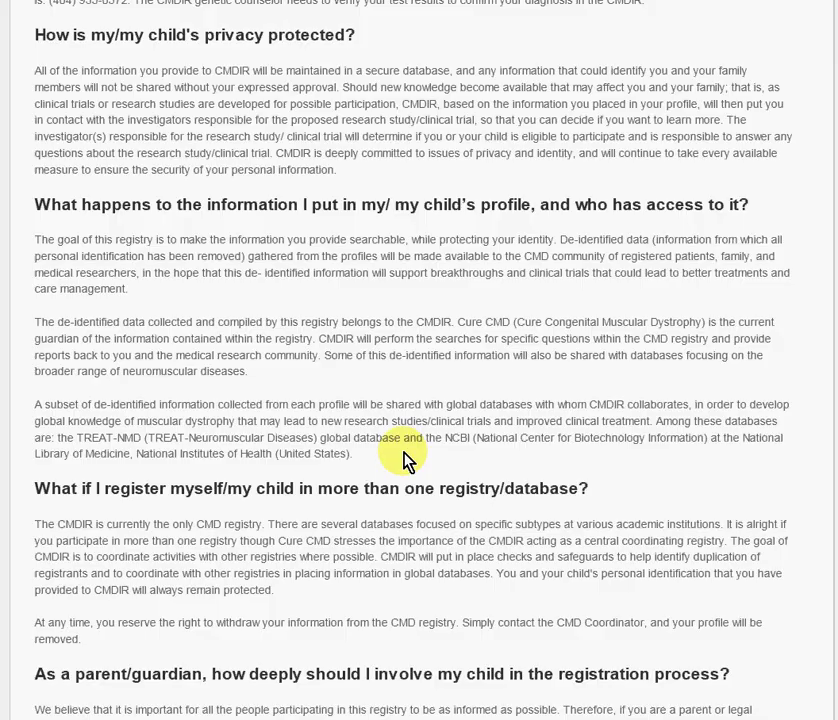
Review the notes on multiple registries and involving a child, and submit the registration form
scroll(405, 460, down, 3)
scroll(405, 460, down, 2)
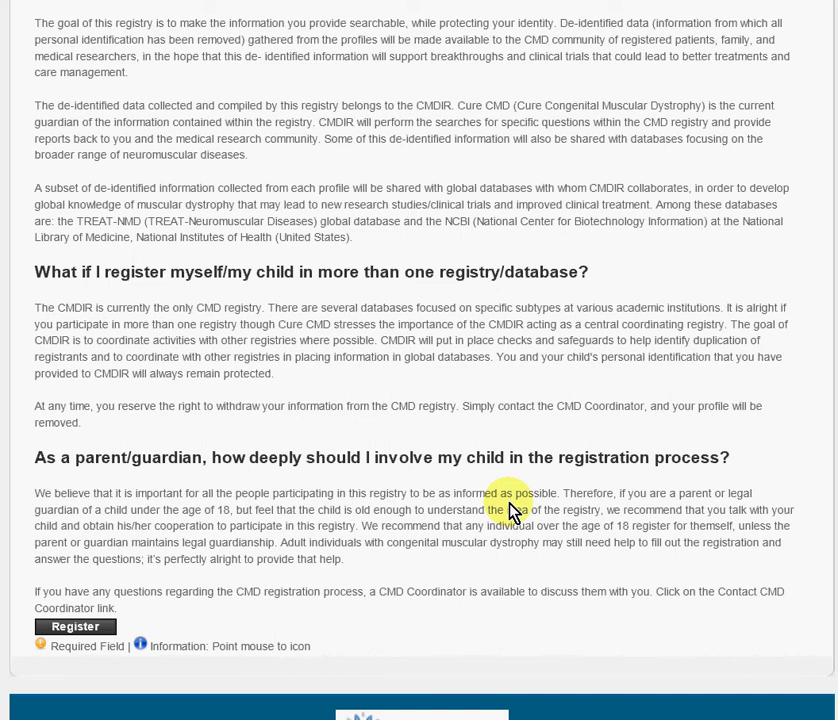
scroll(510, 512, down, 1)
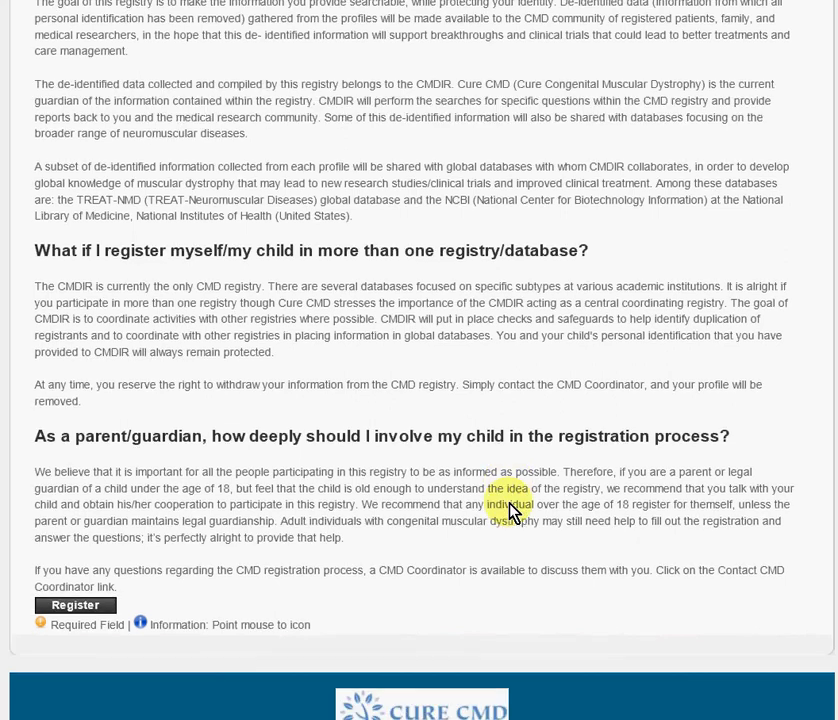
scroll(512, 510, down, 4)
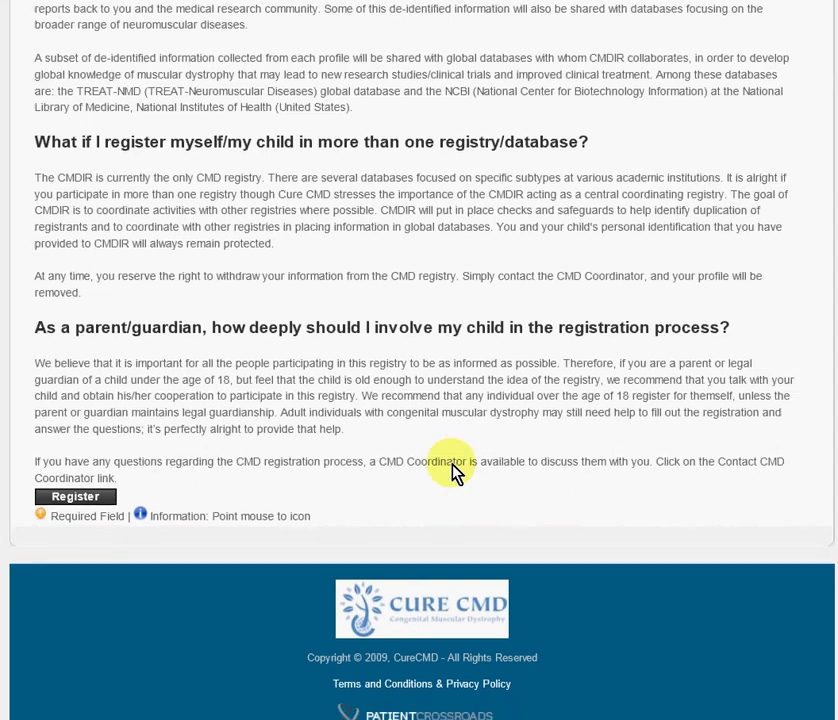
scroll(452, 472, down, 1)
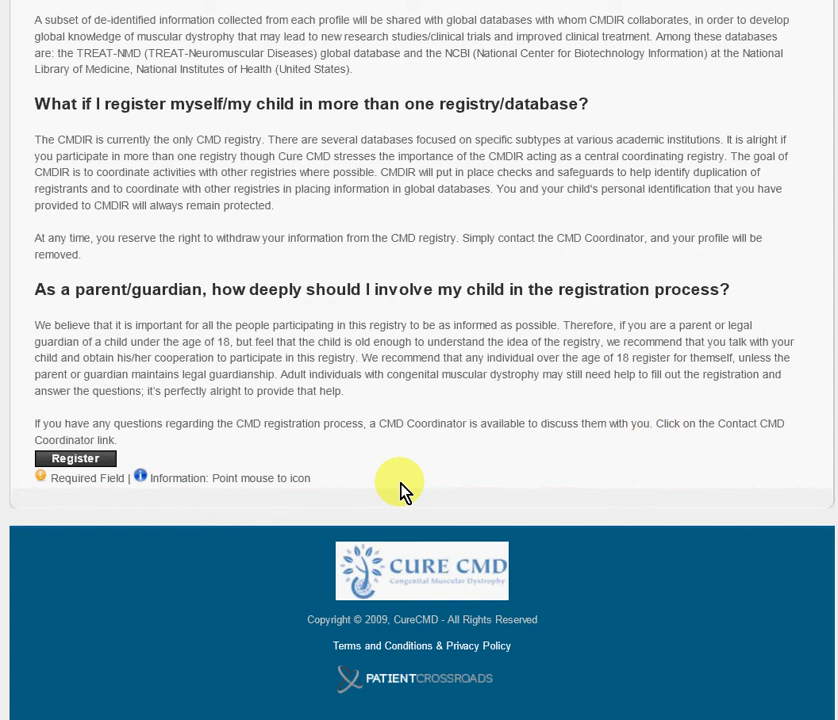
click(99, 466)
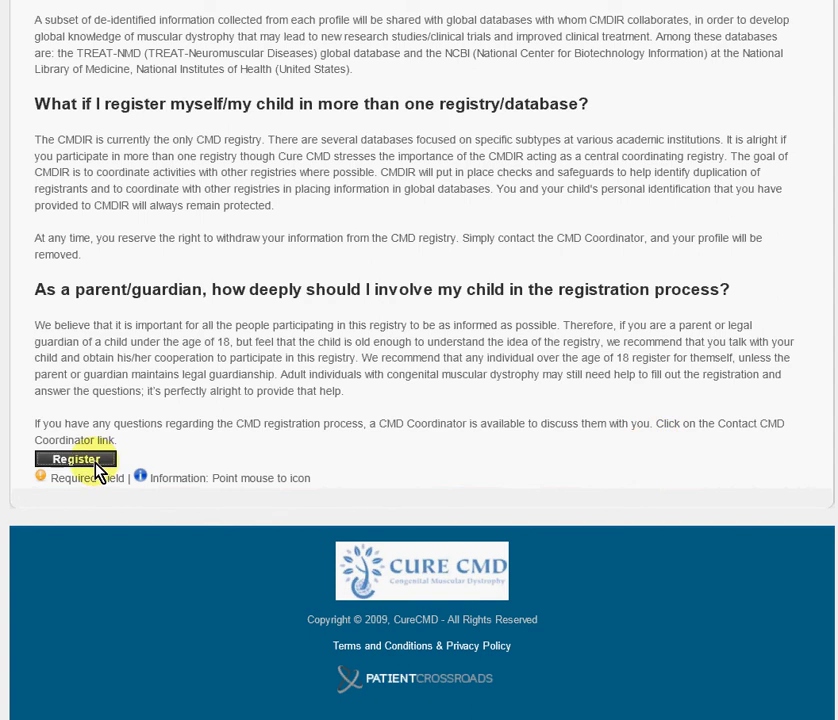